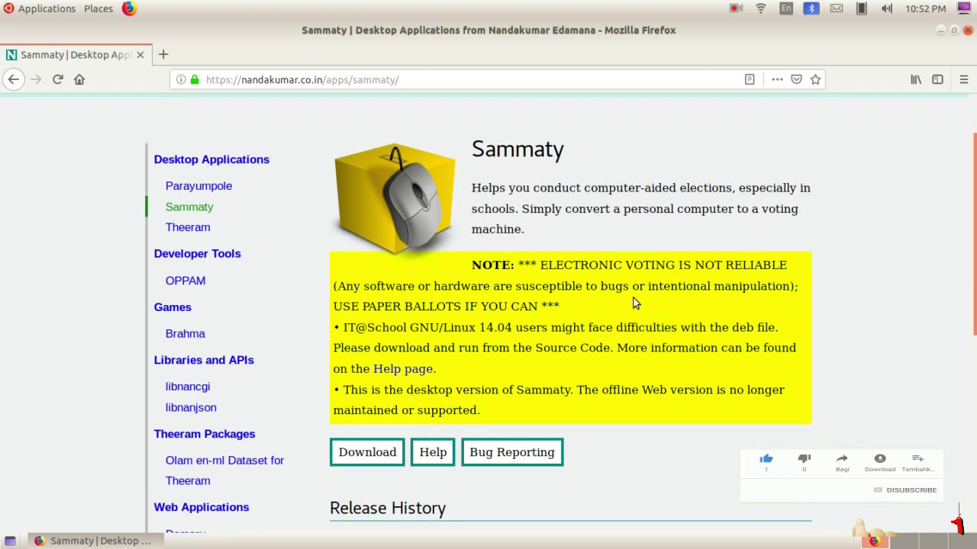
Start downloading the Sammaty 1.2.6 'Any architecture' deb file from the downloads page
scroll(555, 299, "up", 1)
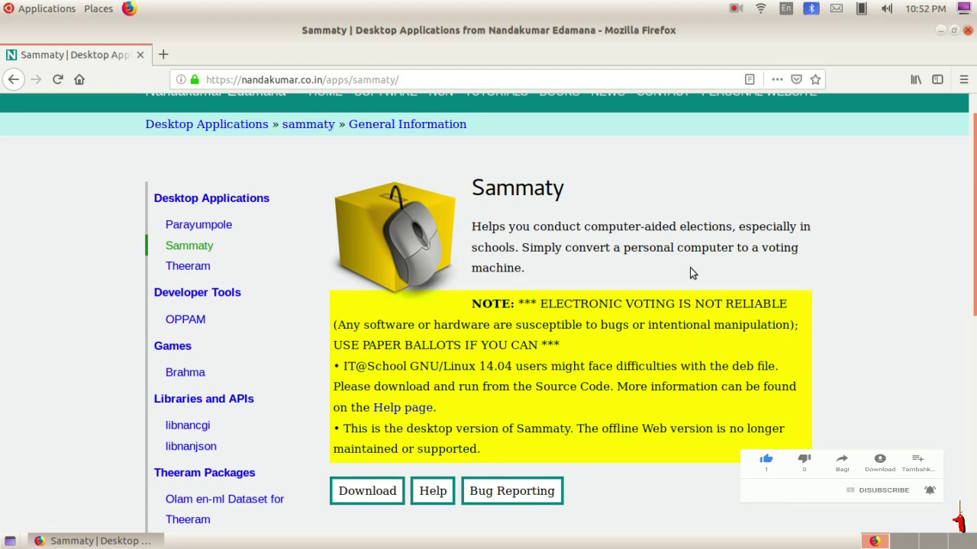
scroll(518, 299, "down", 3)
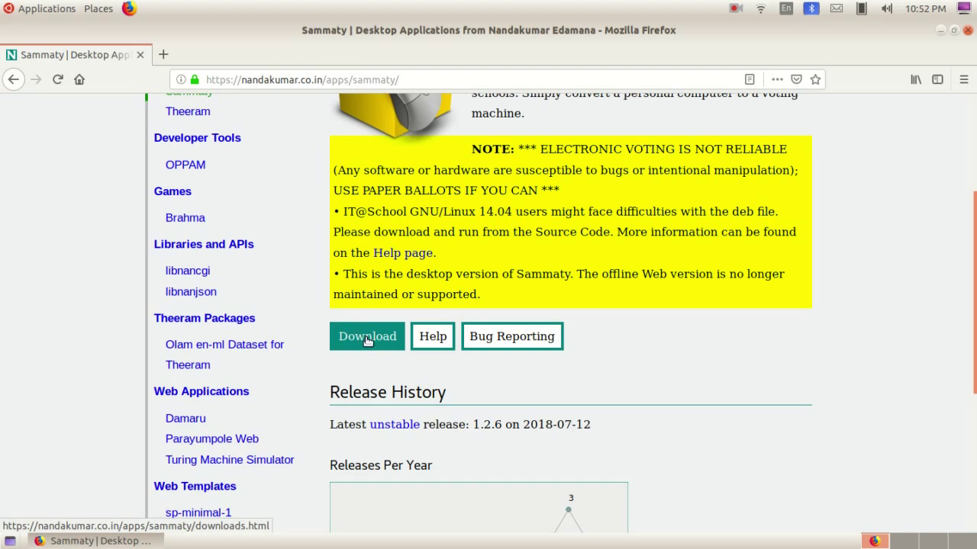
left_click(364, 339)
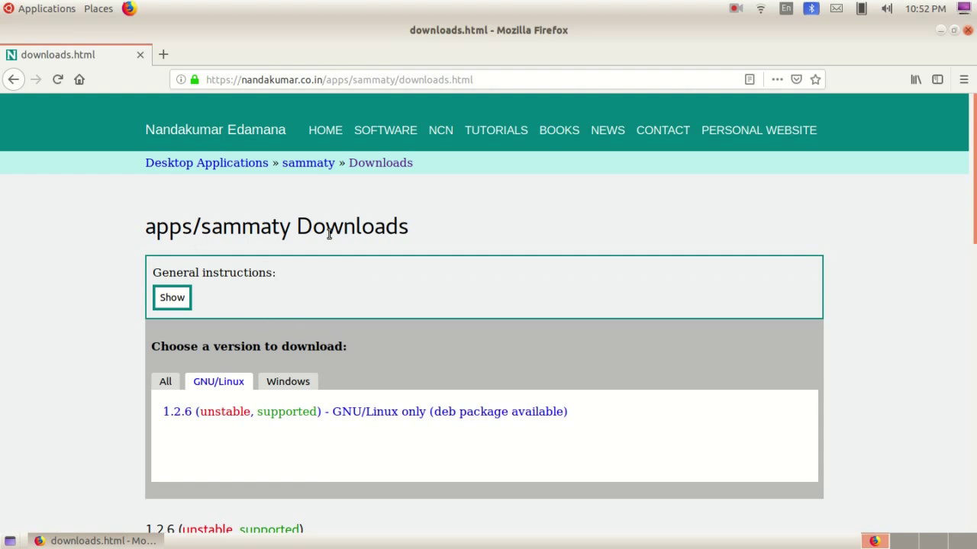
scroll(351, 270, "down", 10)
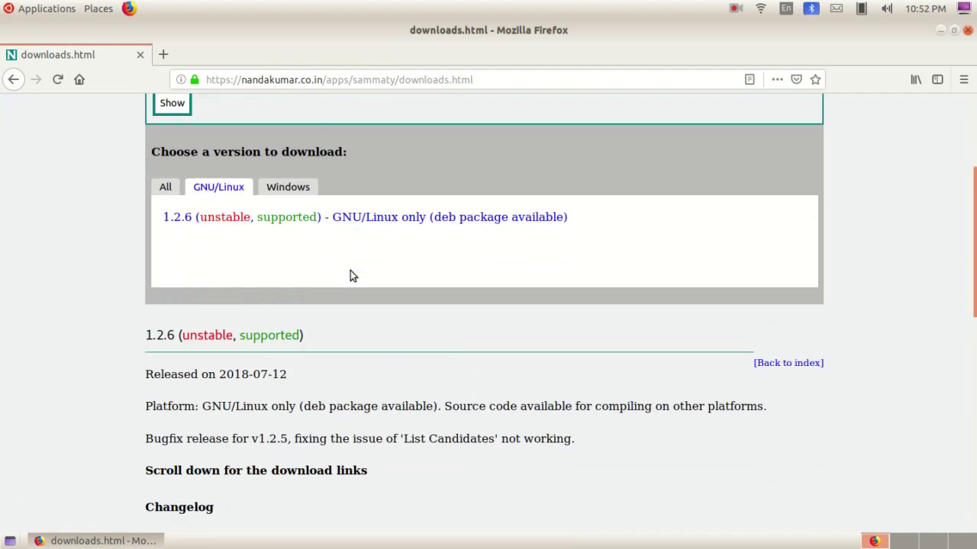
scroll(349, 271, "down", 1)
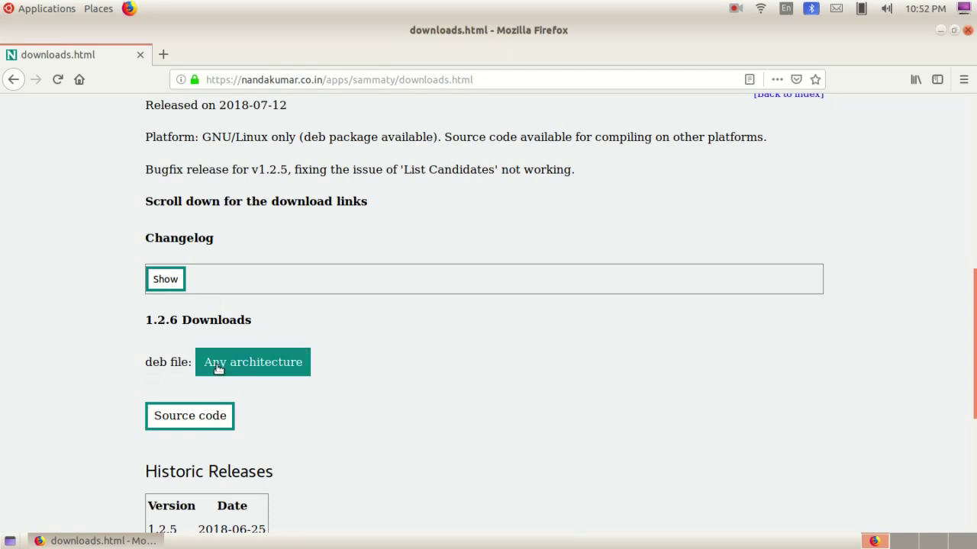
left_click(283, 371)
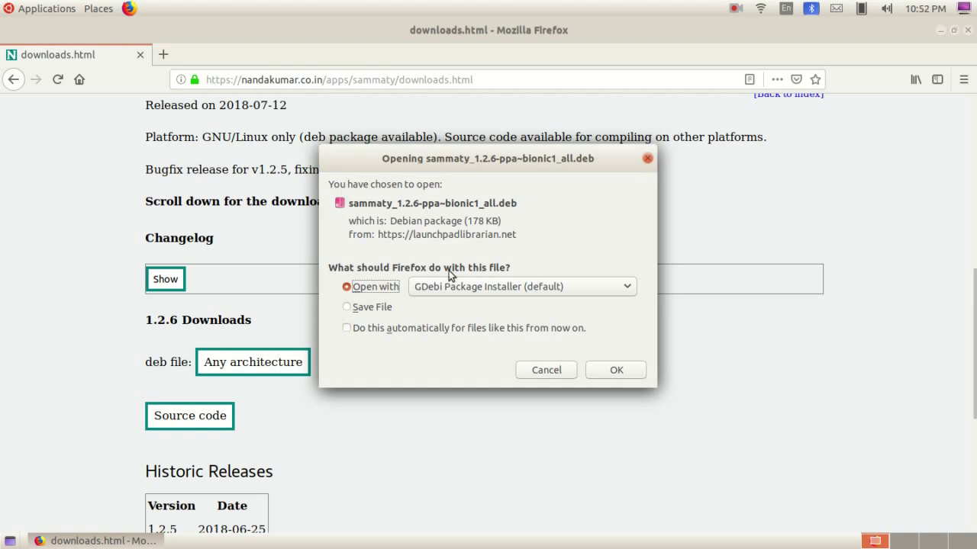
Save sammaty_1.2.6-ppa~bionic1_all.deb to disk and open its Downloads folder
left_click(368, 309)
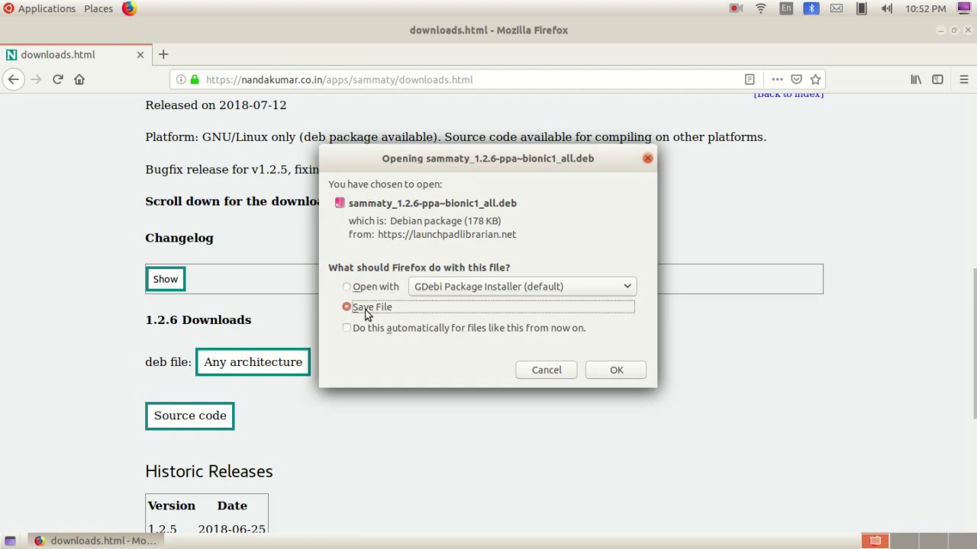
left_click(614, 370)
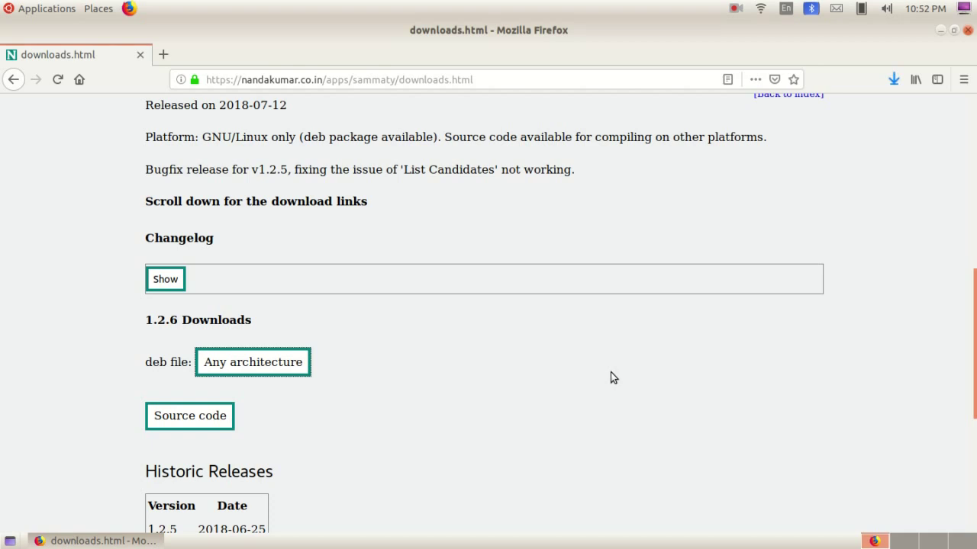
left_click(893, 79)
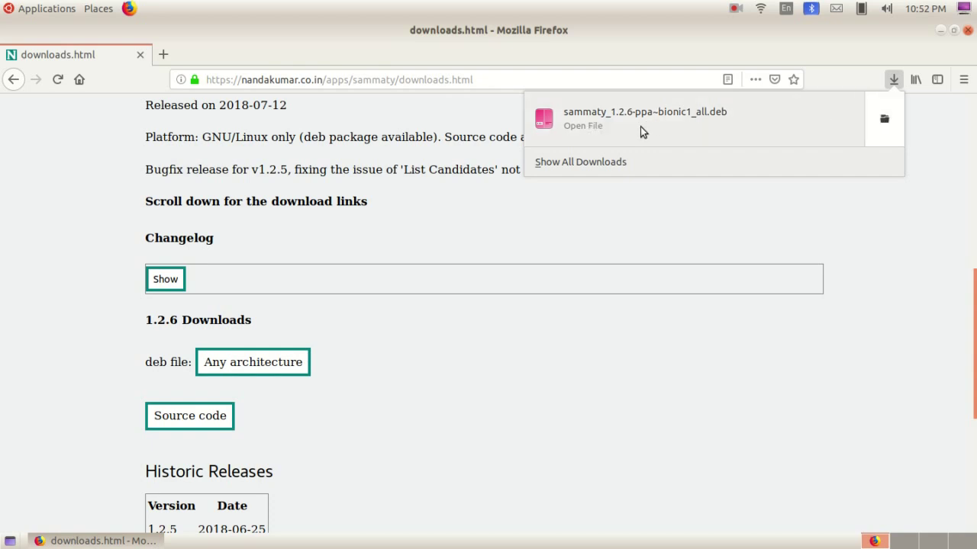
left_click(883, 120)
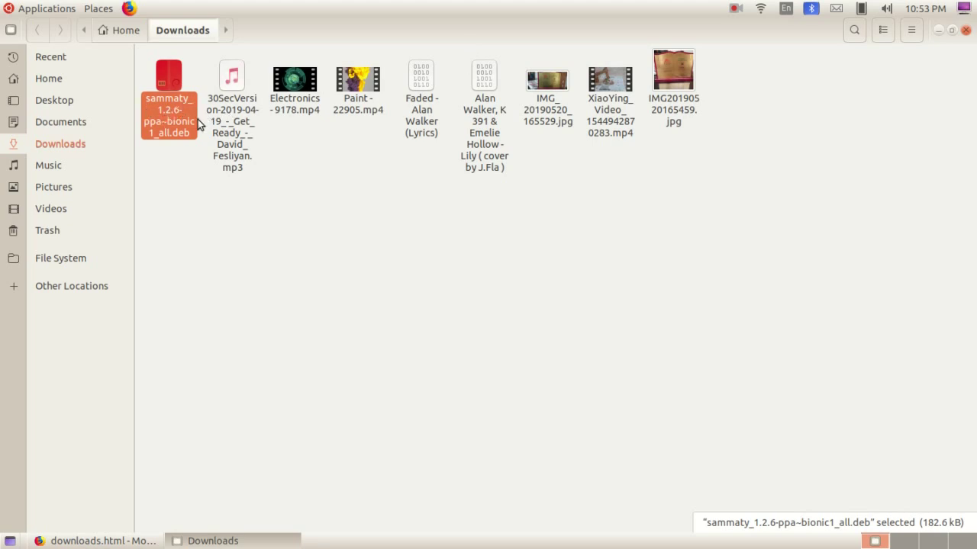
Open the Sammaty deb file with GDebi Package Installer and centre the installer window
right_click(166, 82)
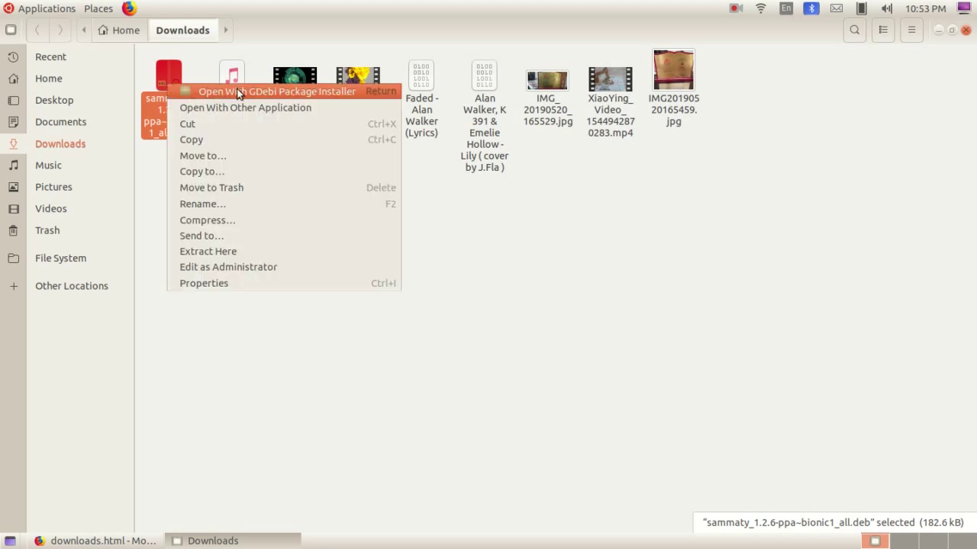
left_click(315, 95)
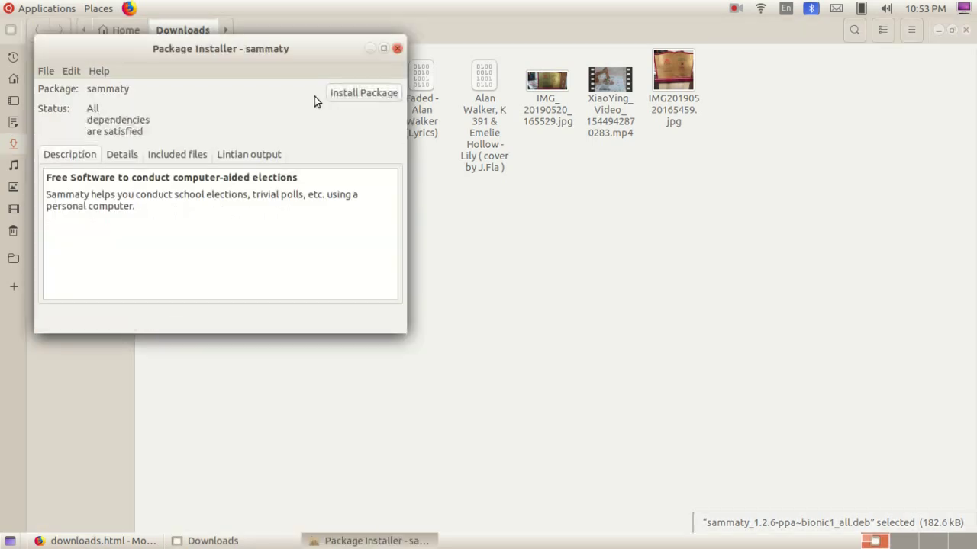
left_click_drag(225, 49, 472, 106)
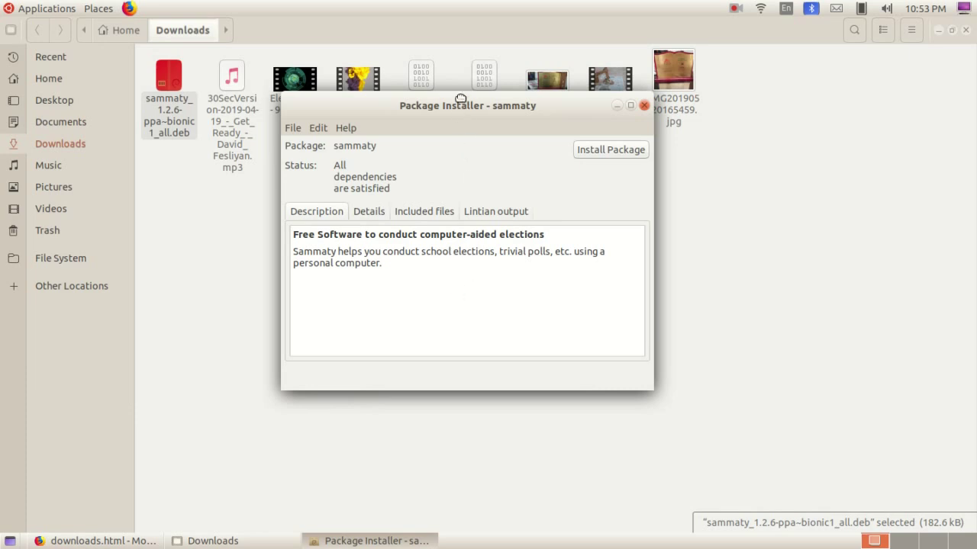
left_click_drag(461, 100, 445, 124)
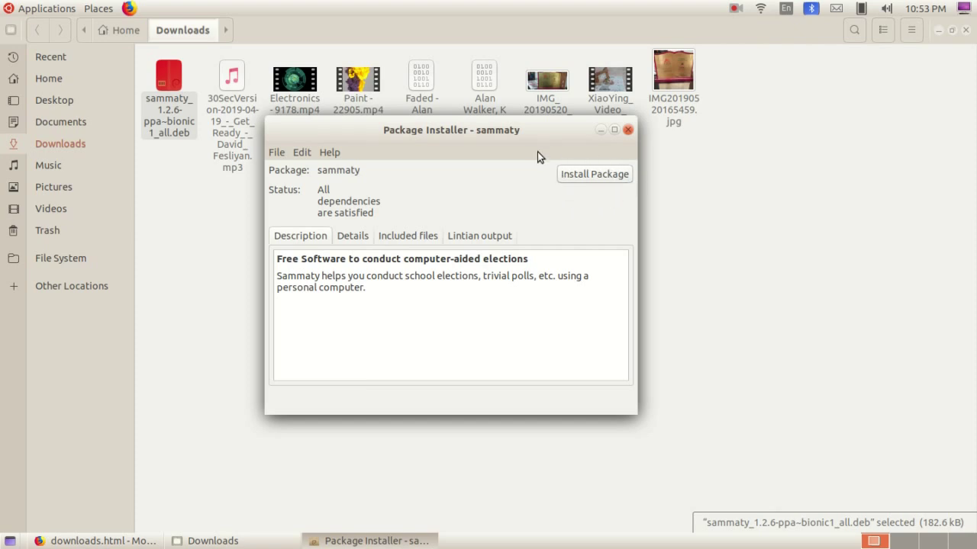
Install the Sammaty package, authenticating with the account password
left_click(616, 175)
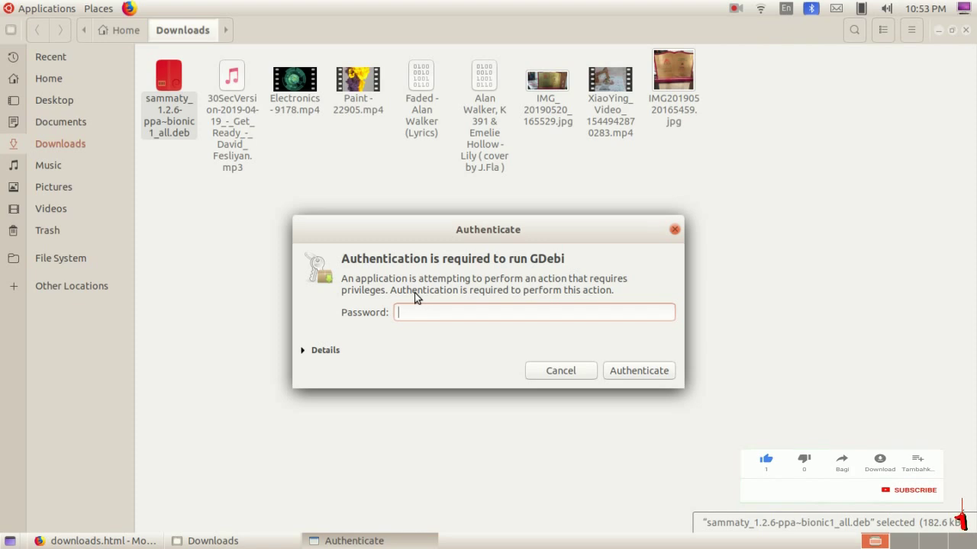
type("•••••••")
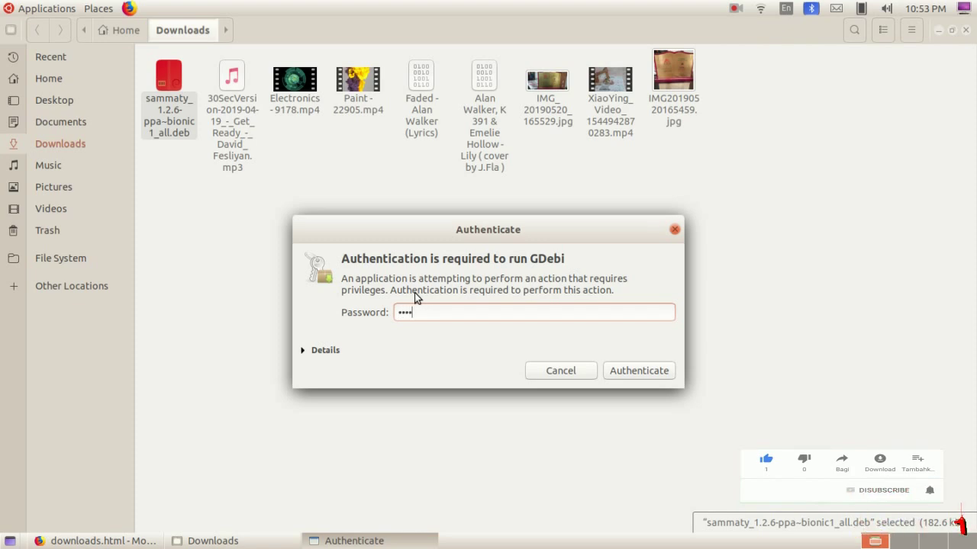
type("•")
left_click(649, 379)
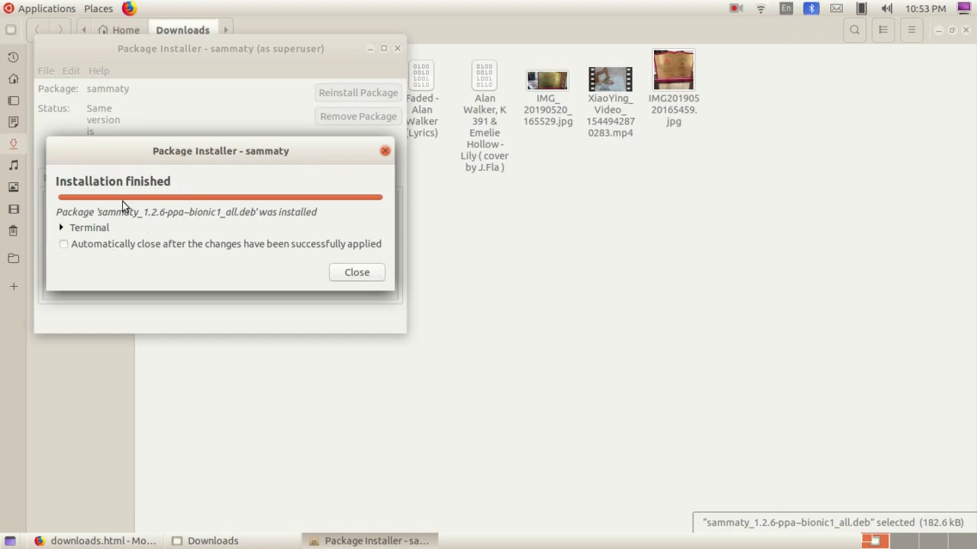
Dismiss the finished message and close the installer and Downloads folder windows
left_click(364, 275)
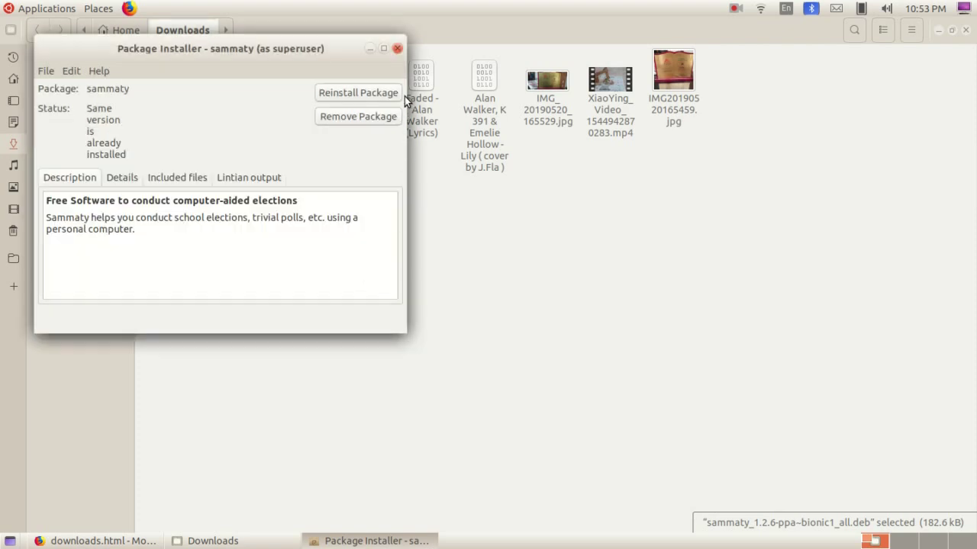
left_click(396, 49)
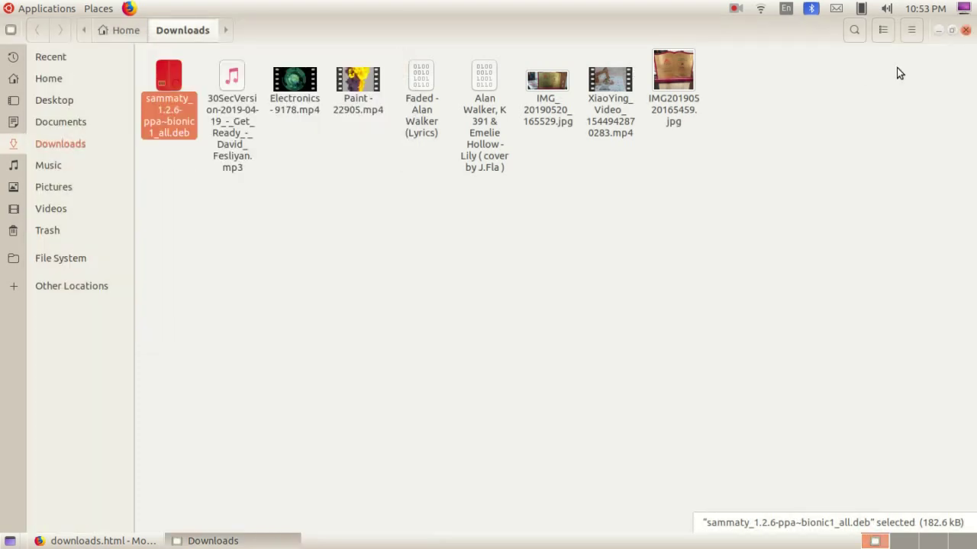
left_click(965, 31)
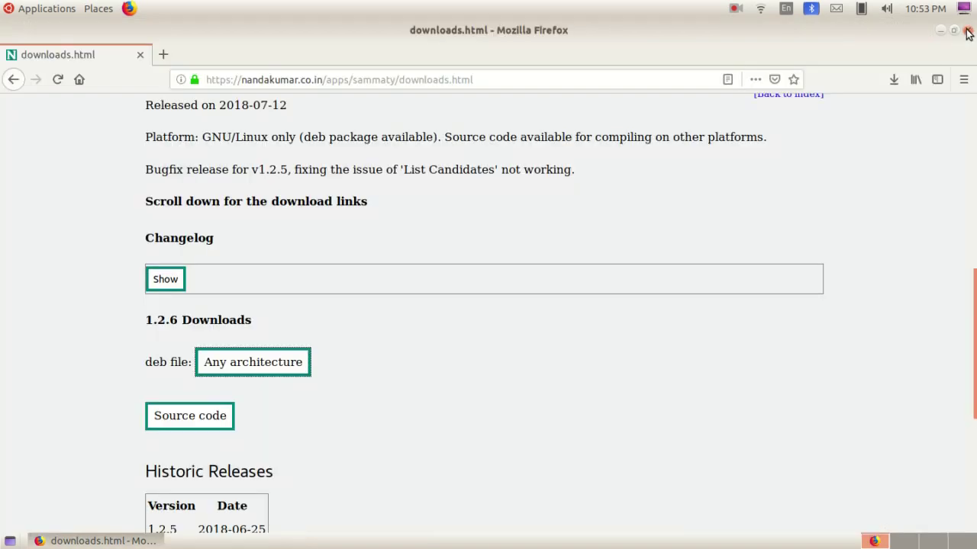
Close Firefox and launch Sammaty from Applications > Accessories
left_click(965, 32)
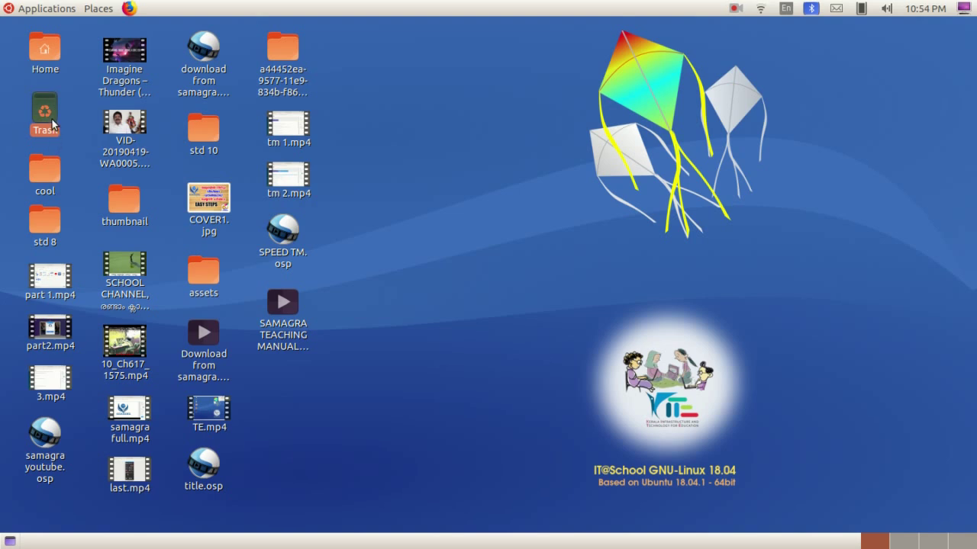
left_click(52, 12)
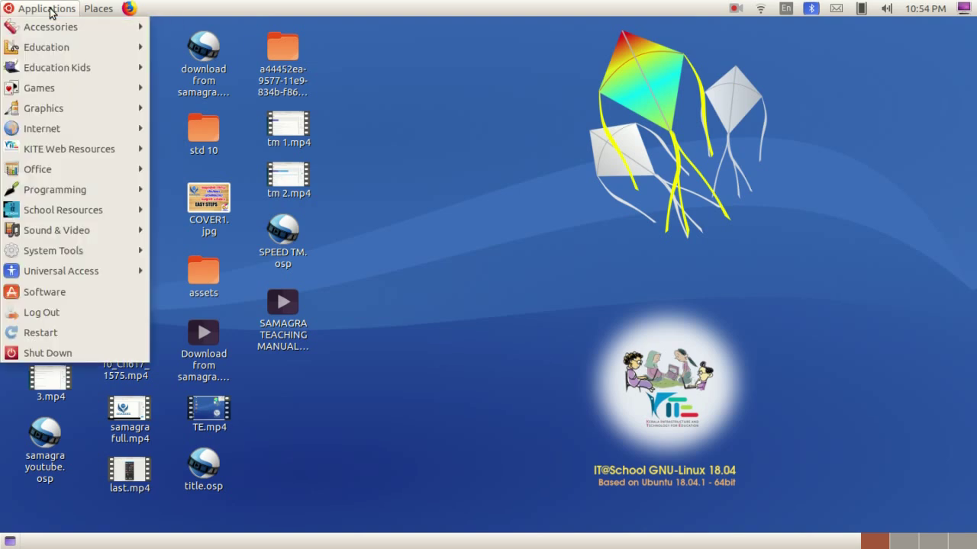
mouse_move(73, 29)
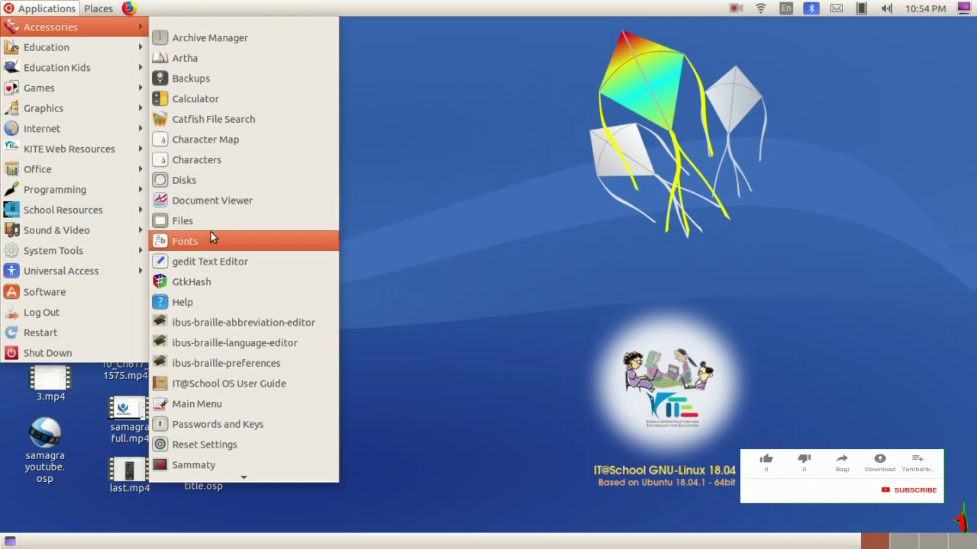
scroll(211, 245, "down", 3)
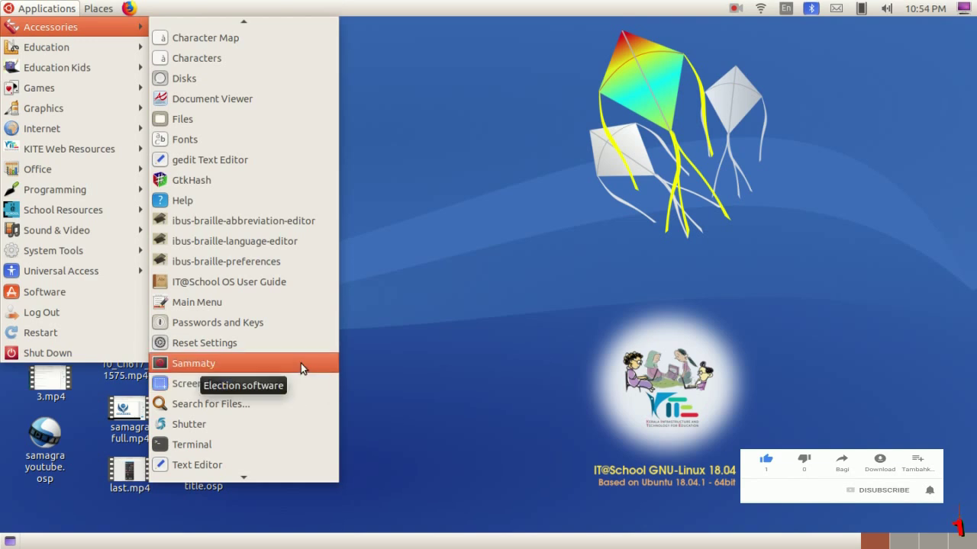
left_click(241, 367)
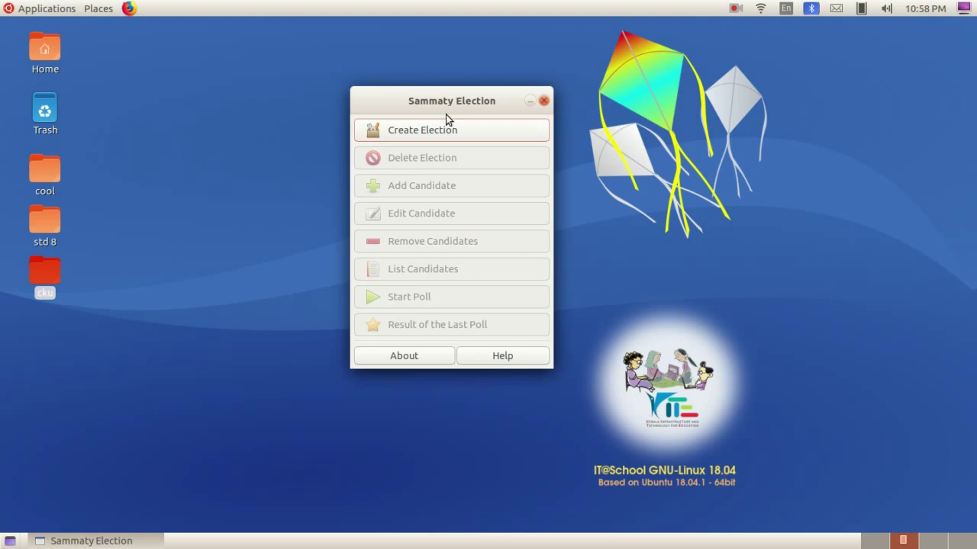
Create a new election and enter the title 'SCHOOL ELECTION-2019' in Election Setup
left_click_drag(468, 100, 454, 125)
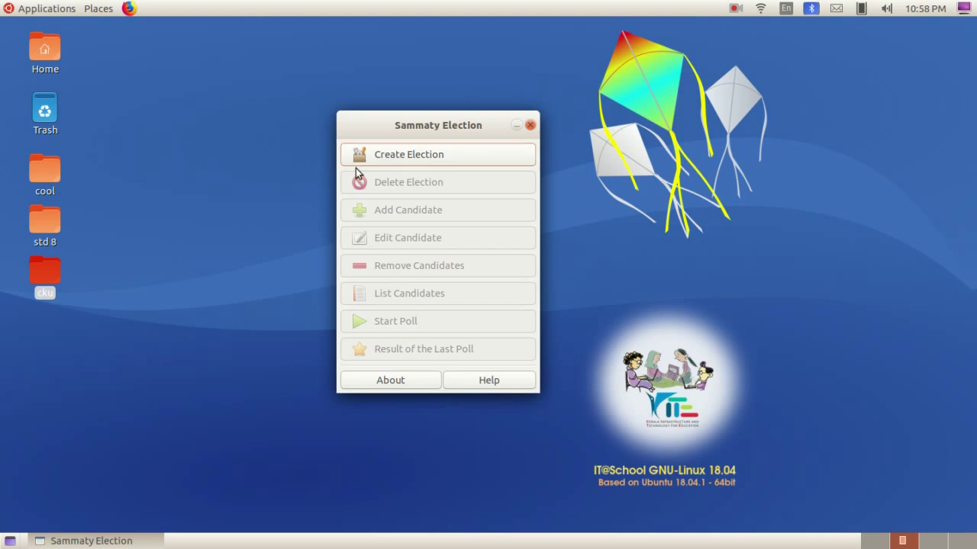
left_click(419, 155)
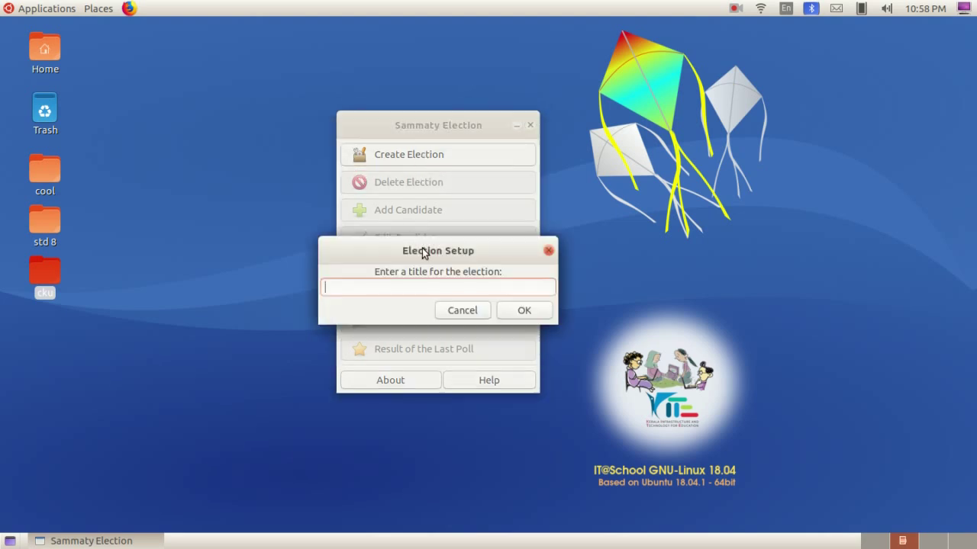
left_click_drag(427, 252, 446, 269)
left_click(429, 305)
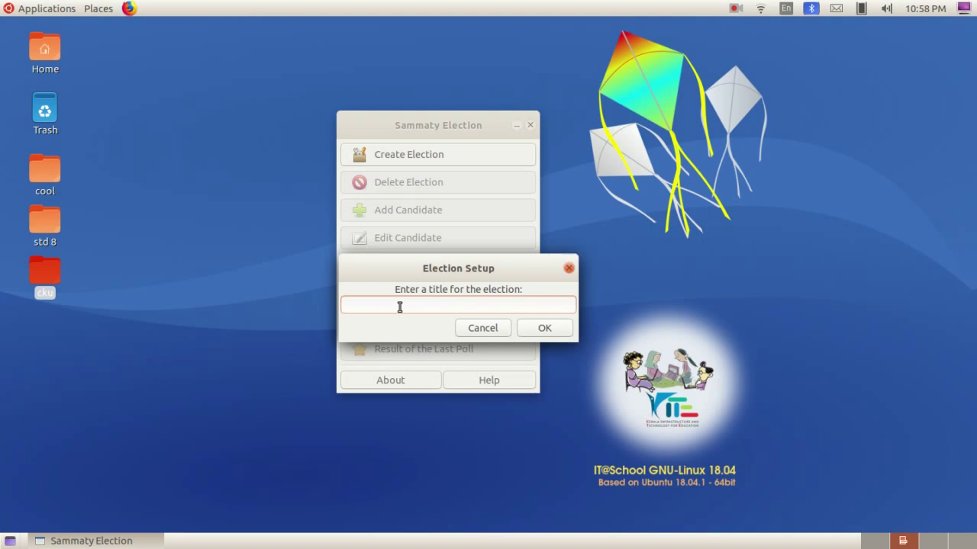
type("SCHOOL ELECTIO")
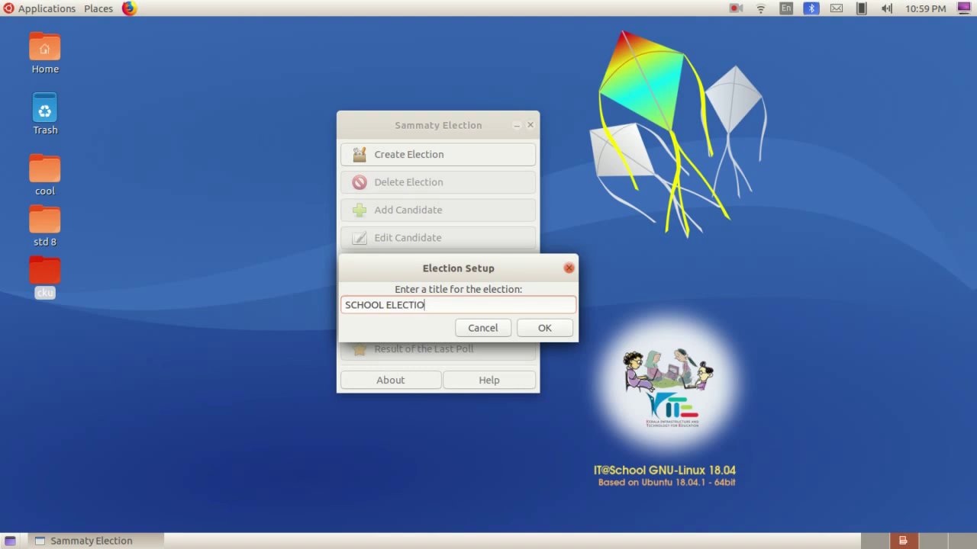
type("N-2019")
Confirm the title, enter the election password and create the election
left_click(536, 327)
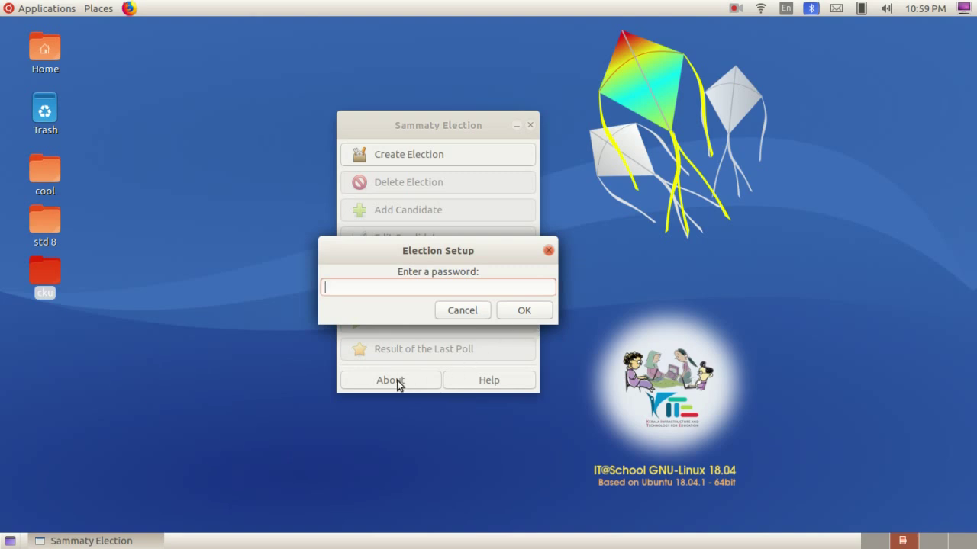
type("pas")
key("BackSpace")
key("BackSpace")
key("BackSpace")
type("123")
left_click(524, 310)
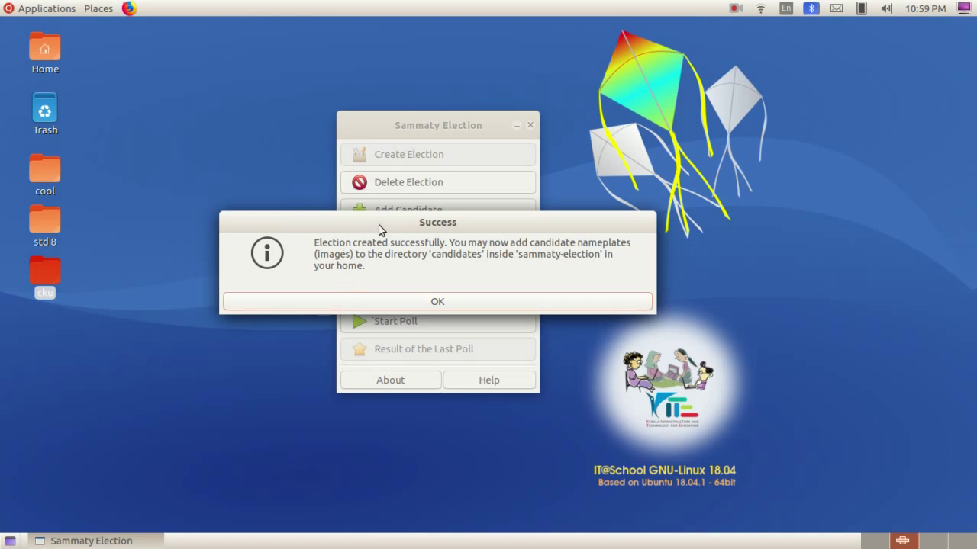
Move aside and close the election-created Success message
left_click_drag(389, 227, 321, 253)
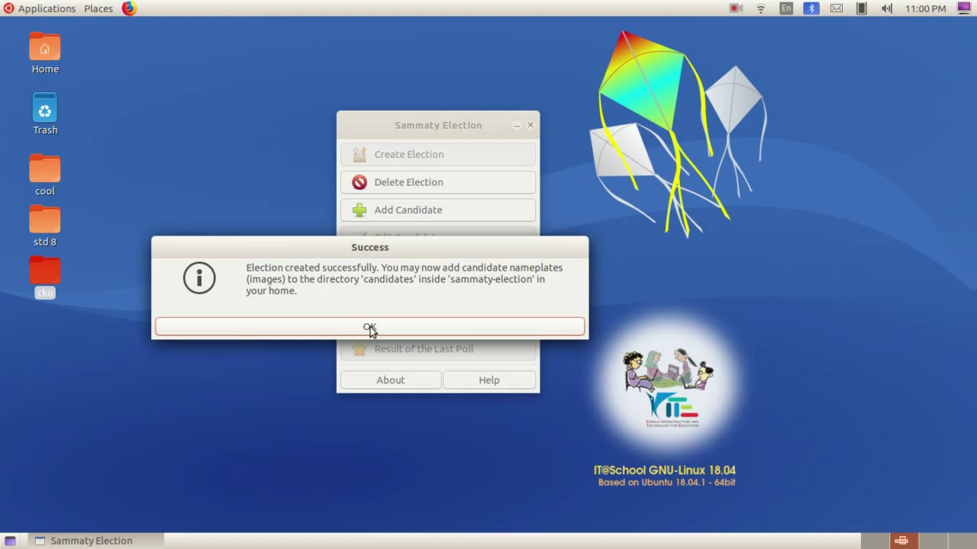
left_click(372, 328)
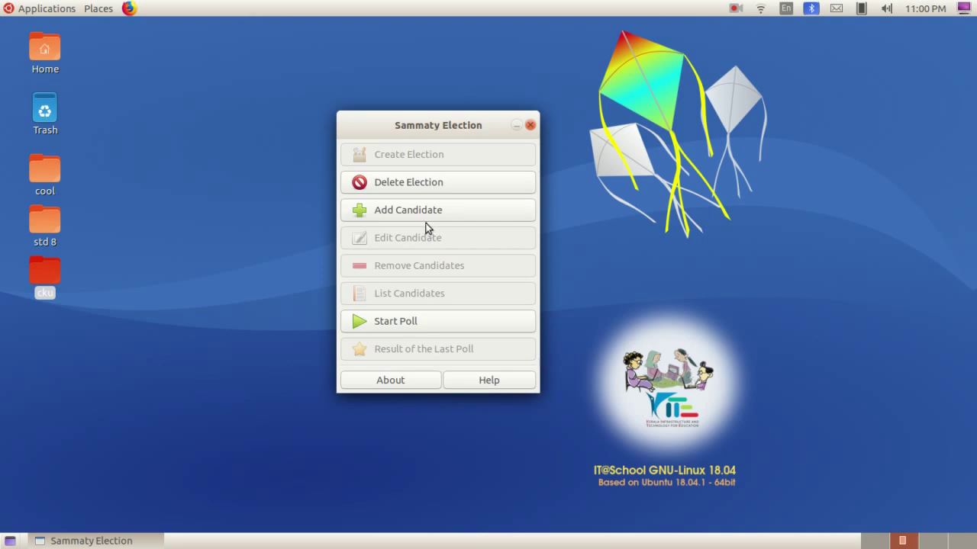
Add the first candidate using the election password, their full name and the matching codename
left_click(378, 216)
left_click(433, 217)
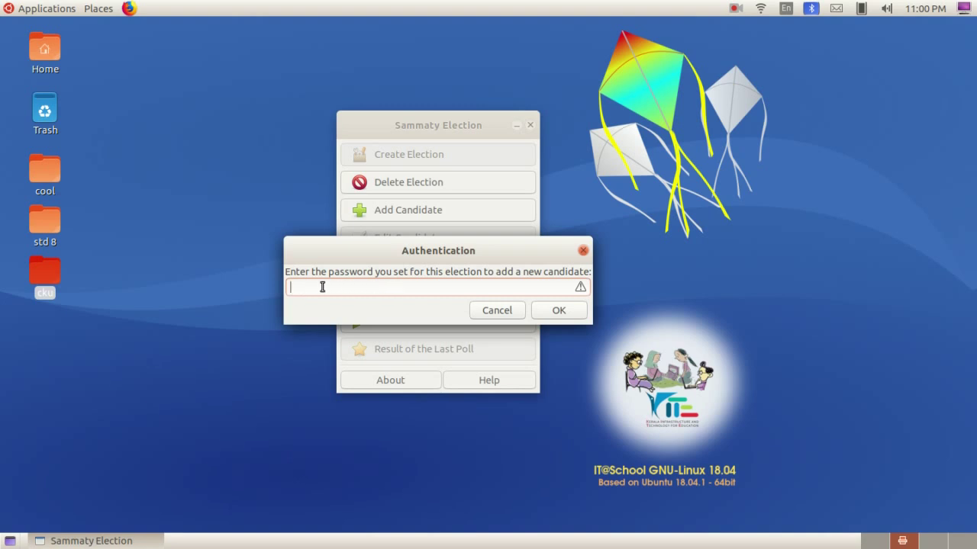
type("123")
left_click(557, 313)
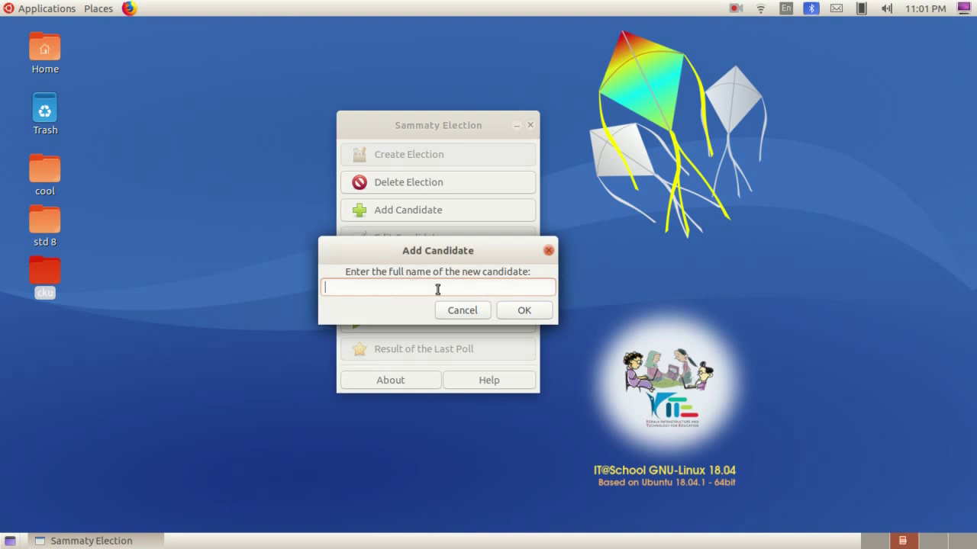
type("ABDULLA")
left_click(523, 311)
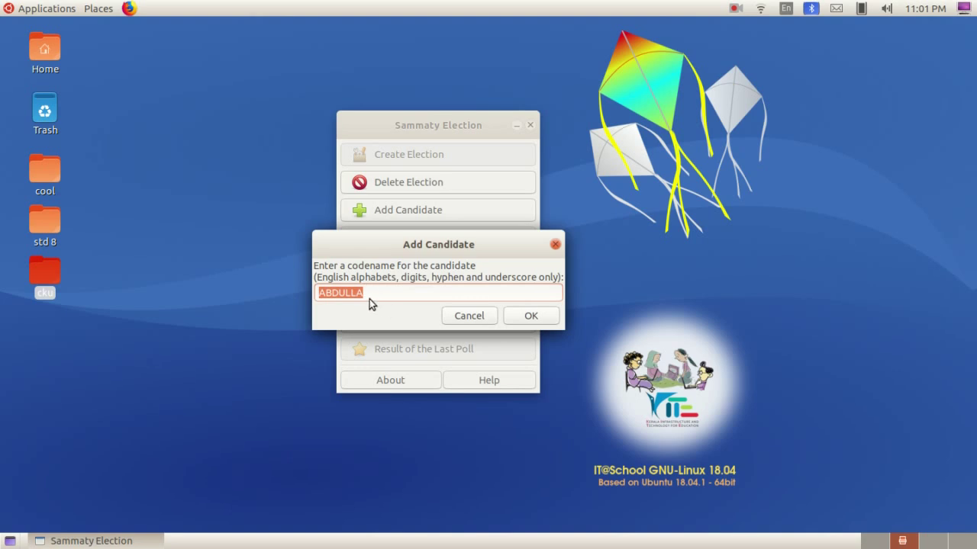
left_click(527, 318)
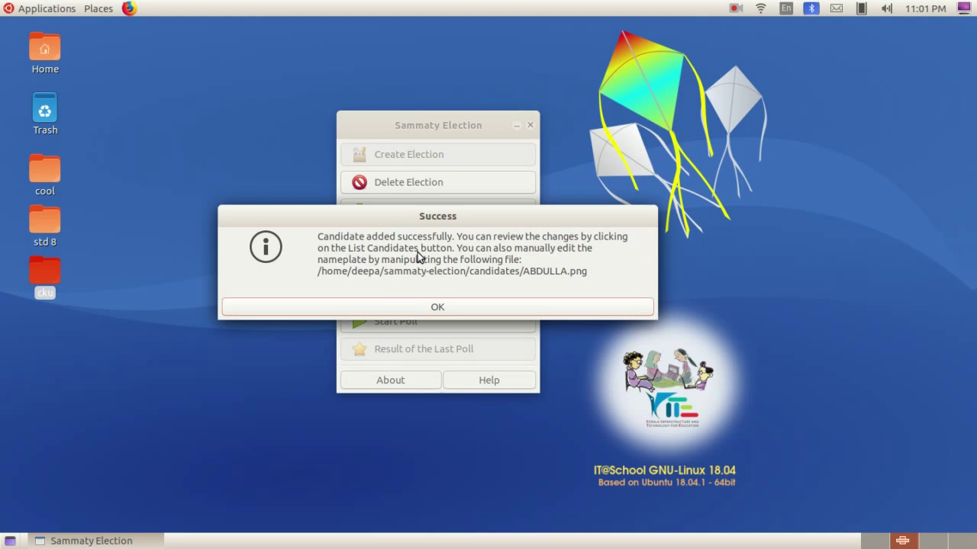
left_click(463, 307)
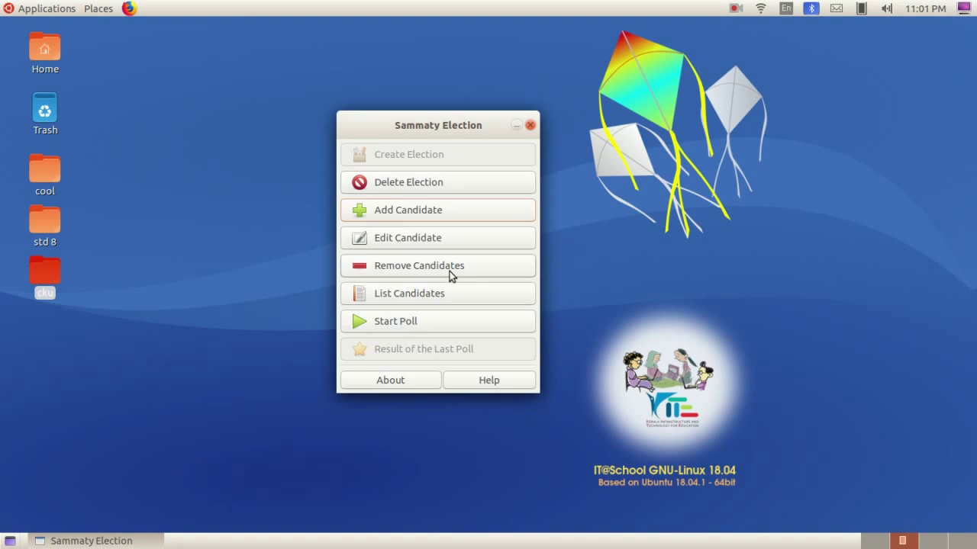
Add the second candidate with the election password, their full name and matching codename
left_click(414, 212)
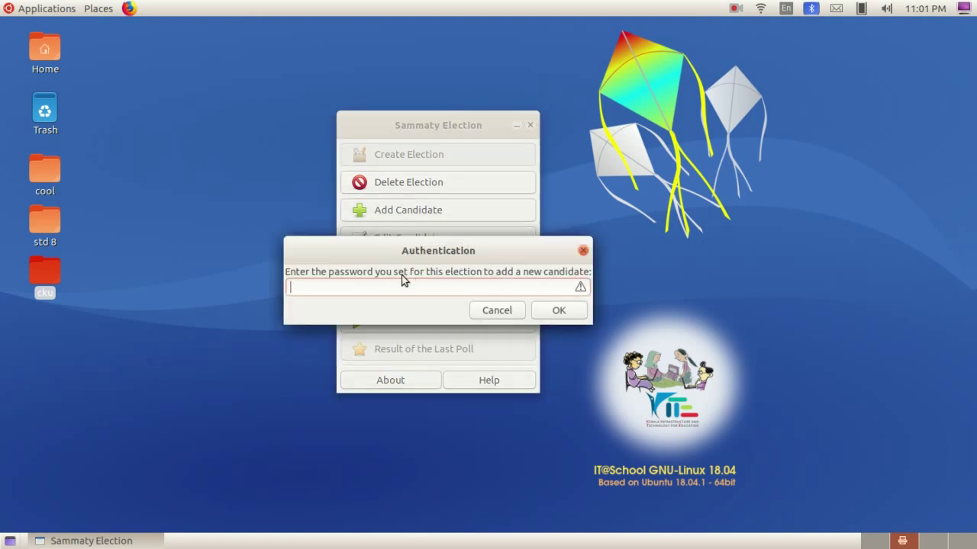
key("Caps_Lock")
key("Caps_Lock")
key("Caps_Lock")
type("123")
left_click(549, 310)
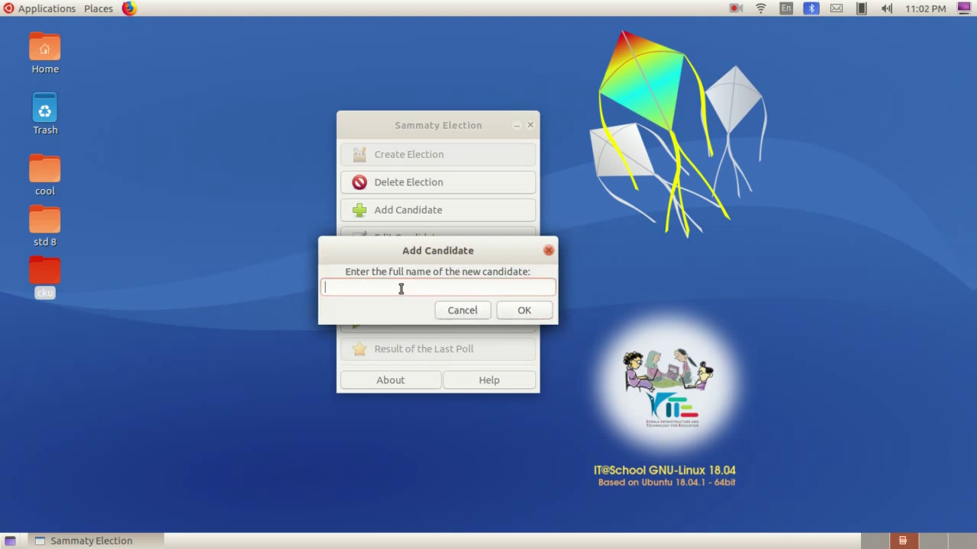
type("AKSHAY")
left_click(526, 313)
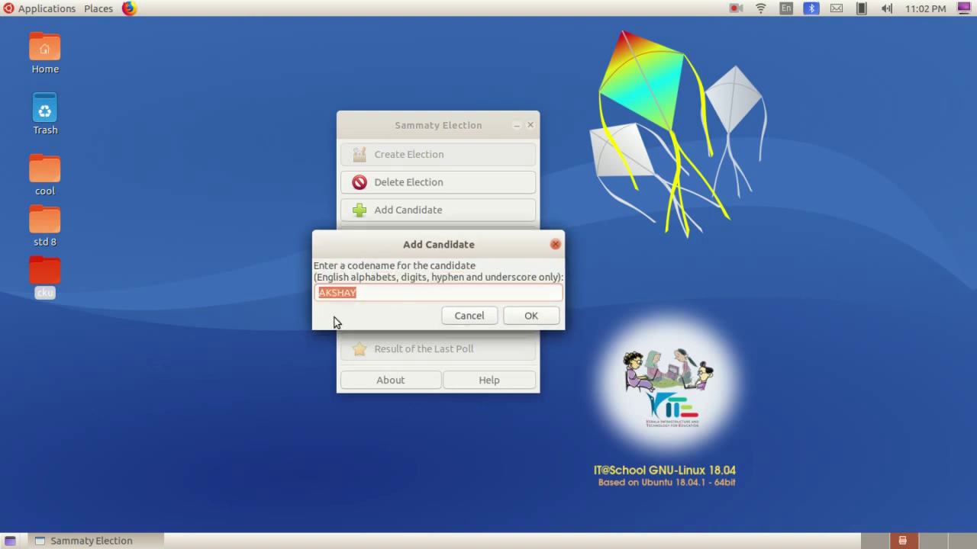
left_click(548, 316)
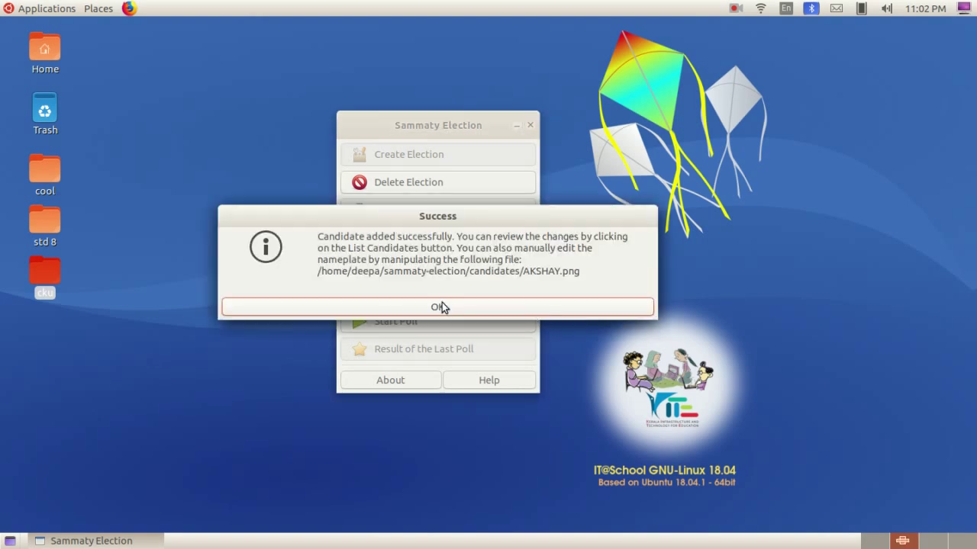
left_click(443, 306)
Enter the admin password to start adding a new candidate
left_click(416, 212)
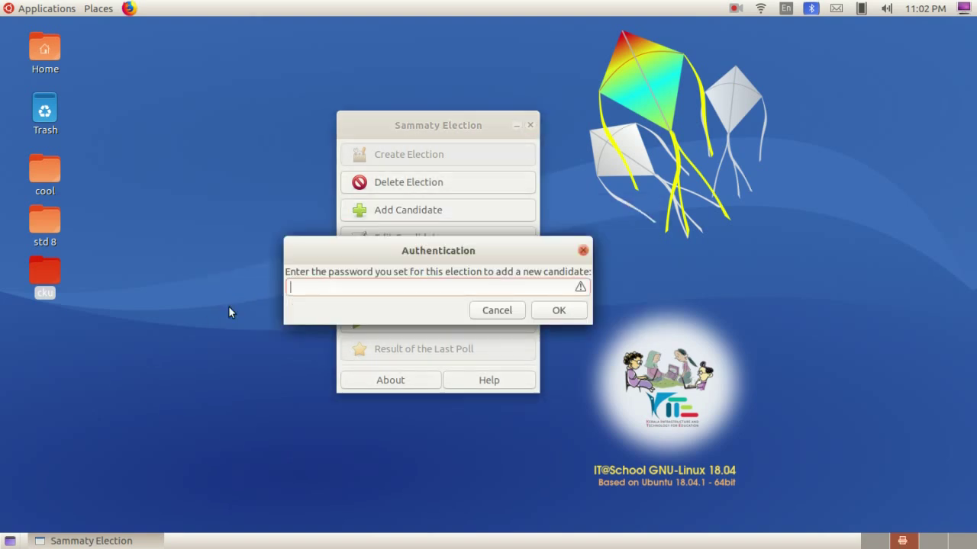
type("123")
key("BackSpace")
key("BackSpace")
key("BackSpace")
type("123")
key("Return")
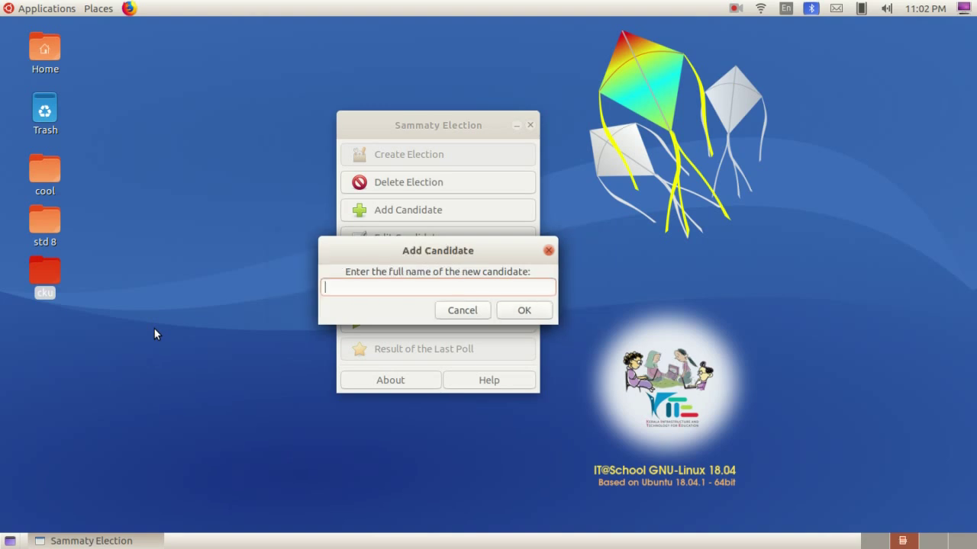
Add SALEENA as the candidate's full name and codename, then dismiss the success message
type("SALEENA")
left_click(524, 314)
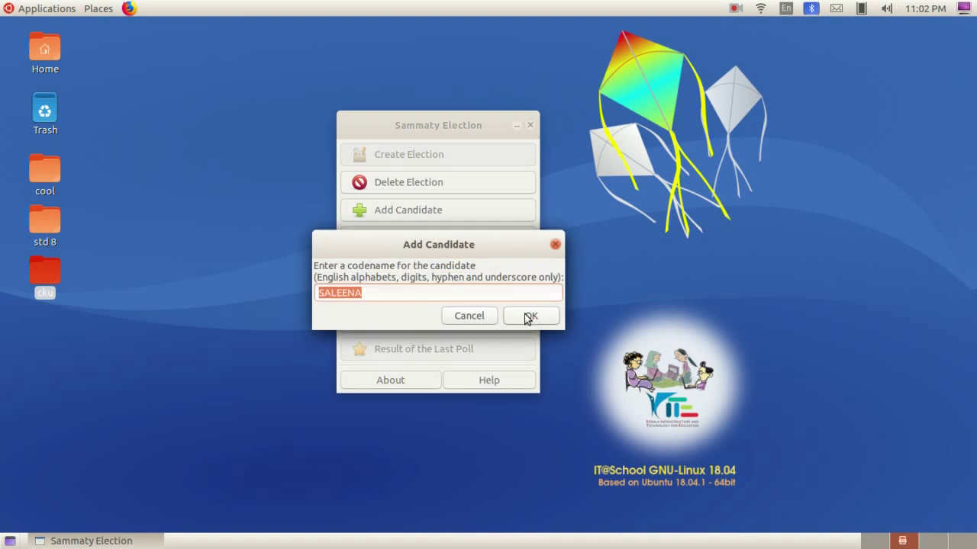
left_click(527, 317)
left_click(532, 305)
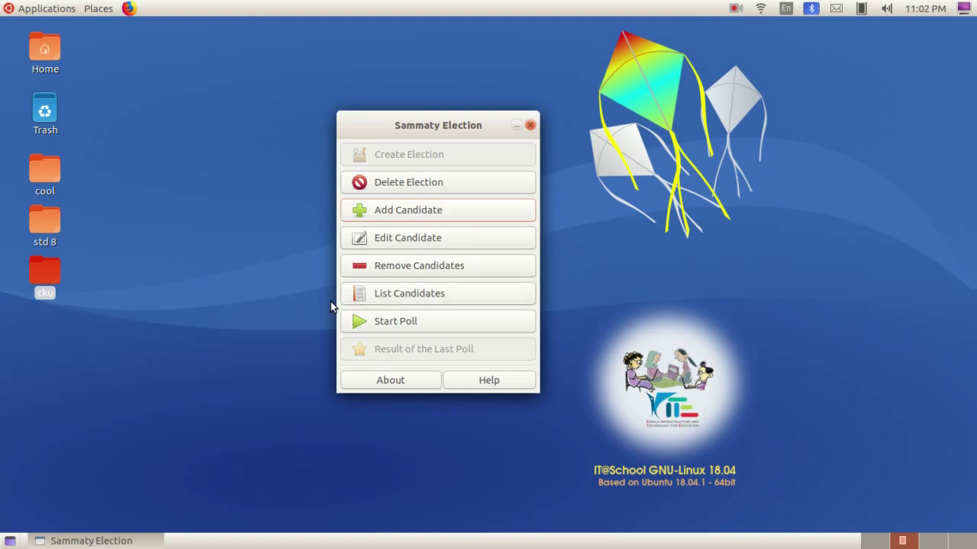
left_click(403, 298)
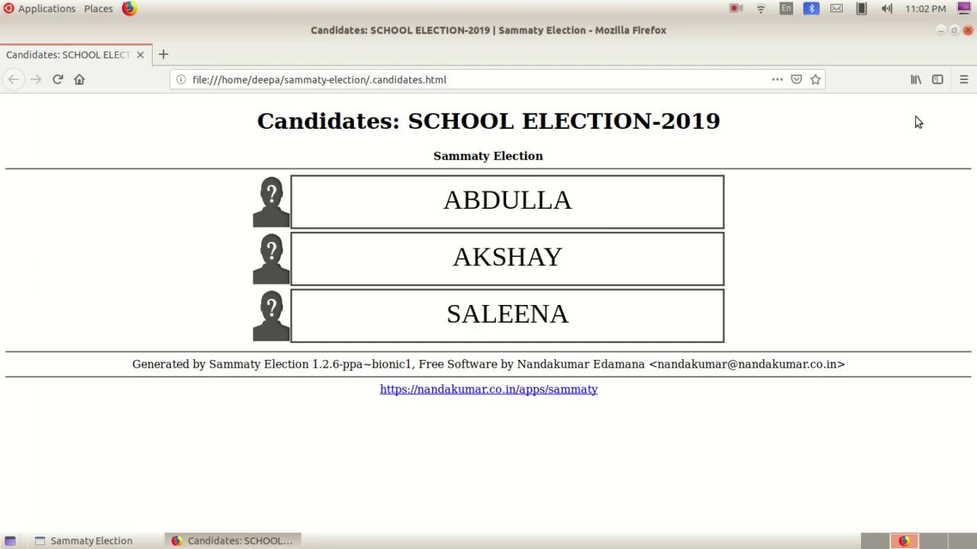
left_click(968, 31)
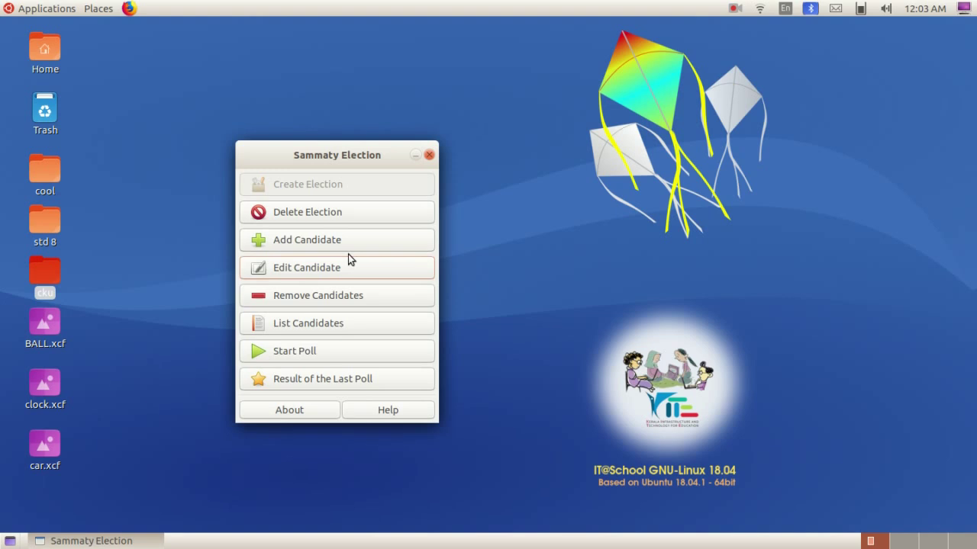
Choose ABDULLA in Edit Candidate Nameplate so ABDULLA.png opens in GIMP
left_click(300, 268)
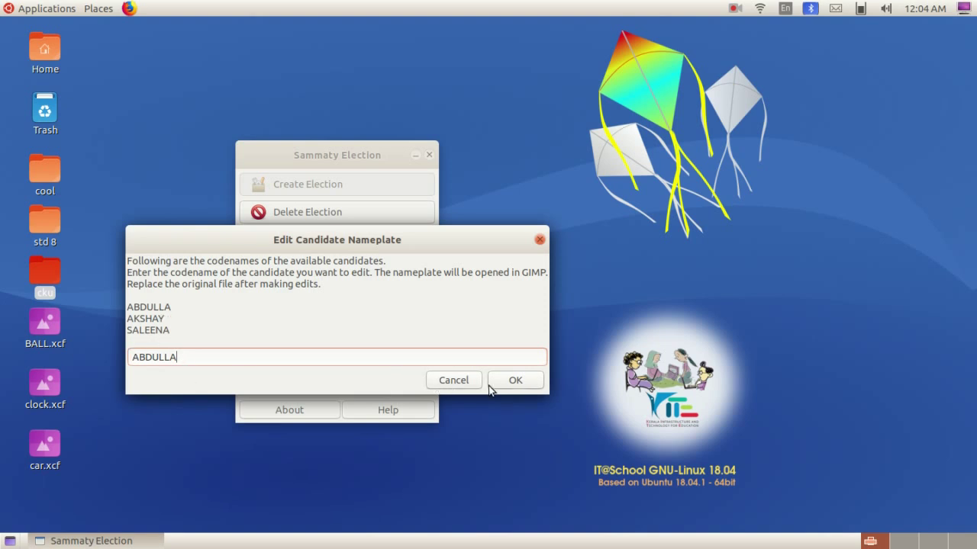
left_click(511, 386)
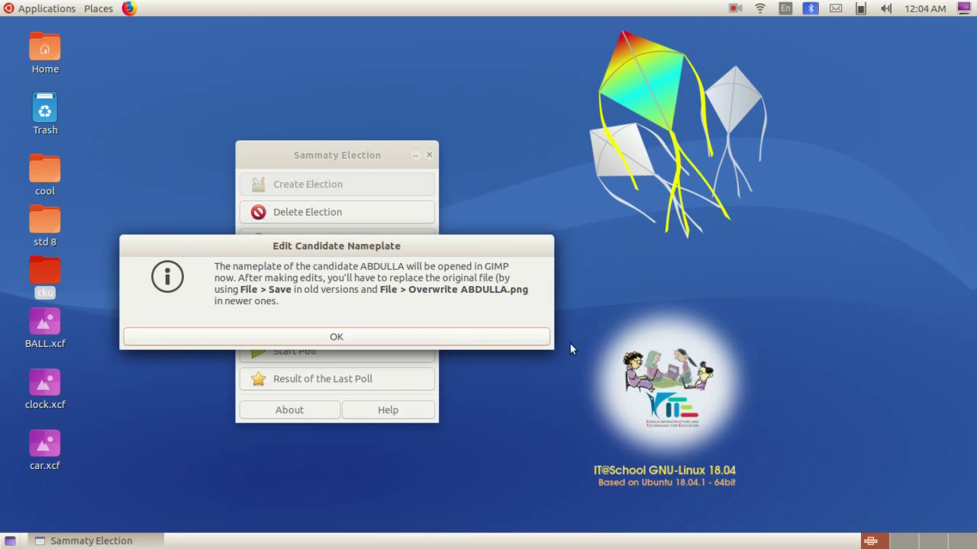
left_click(348, 335)
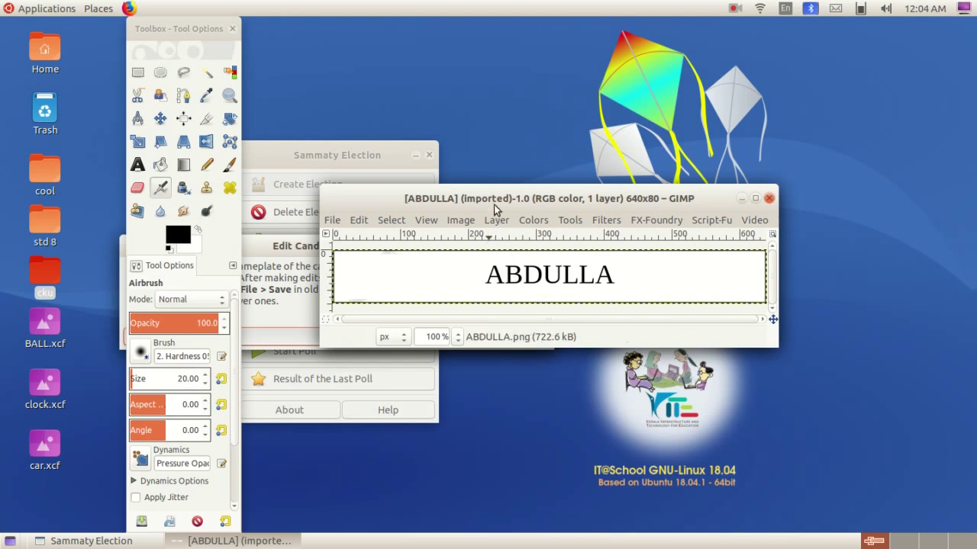
Drop the BALL.xcf football onto ABDULLA's nameplate as a new layer and maximize the image window
mouse_move(497, 198)
left_mouse_down()
mouse_move(596, 197)
mouse_move(494, 197)
left_mouse_up()
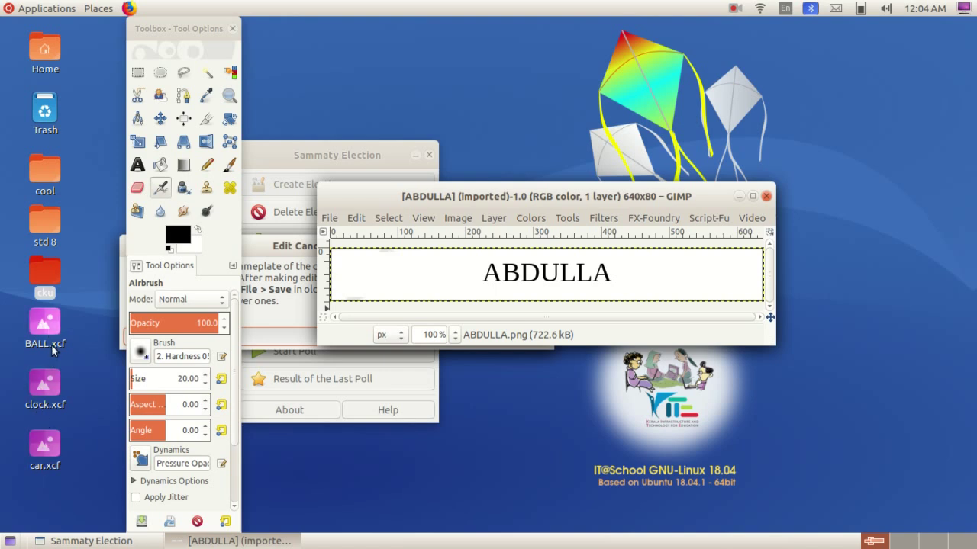
left_click_drag(47, 324, 698, 277)
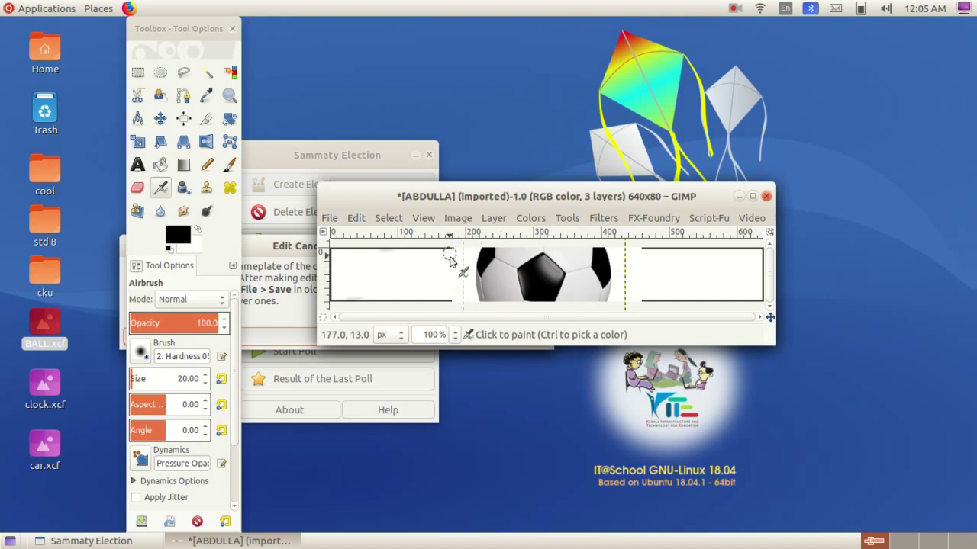
left_click(752, 196)
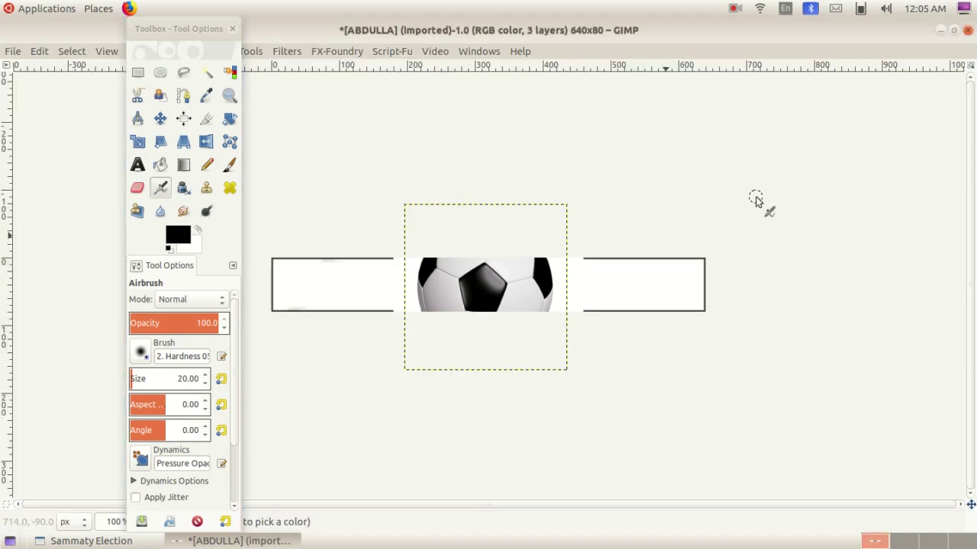
Scale the football layer down to about 81×82 pixels to fit the nameplate's height
left_click(138, 141)
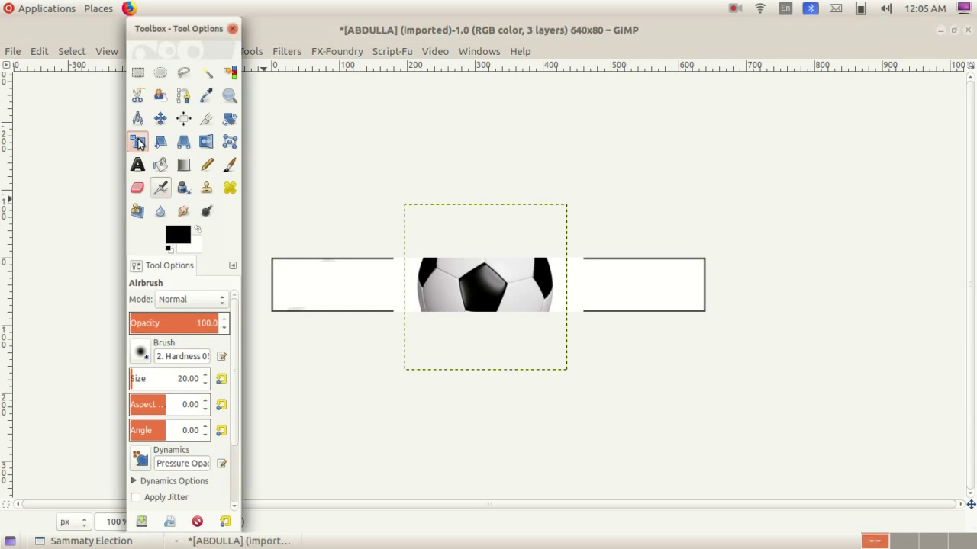
left_click(407, 206)
left_click_drag(409, 208, 600, 260)
left_click(613, 157)
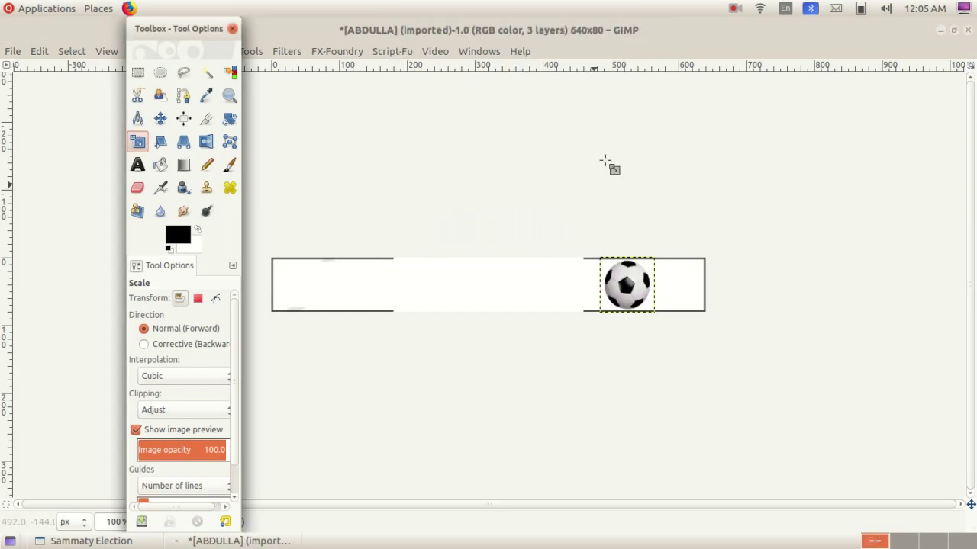
left_click(525, 291)
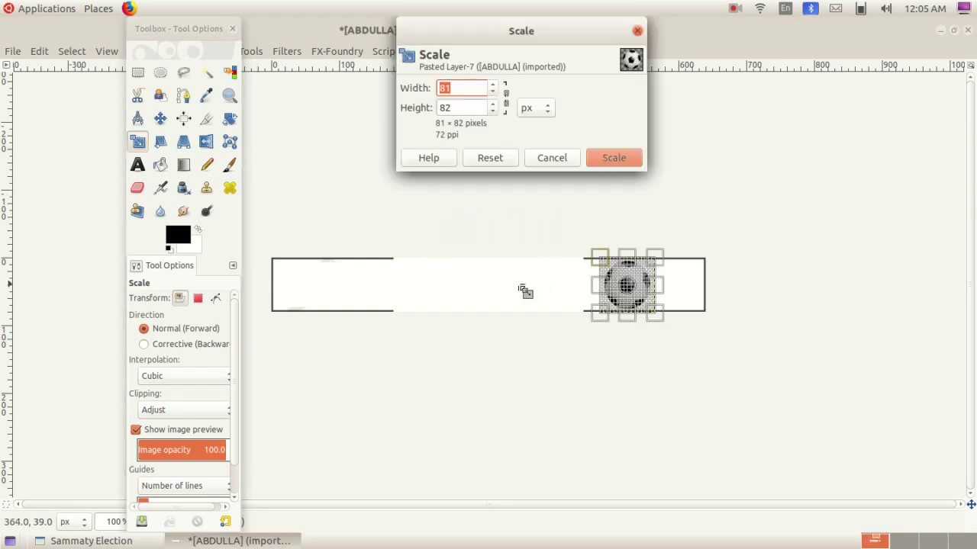
left_click(615, 157)
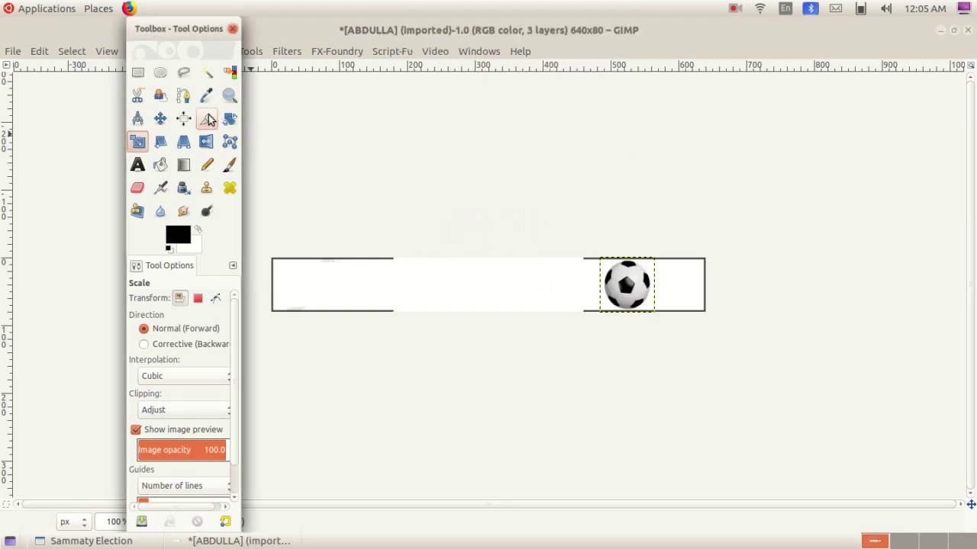
left_click(160, 118)
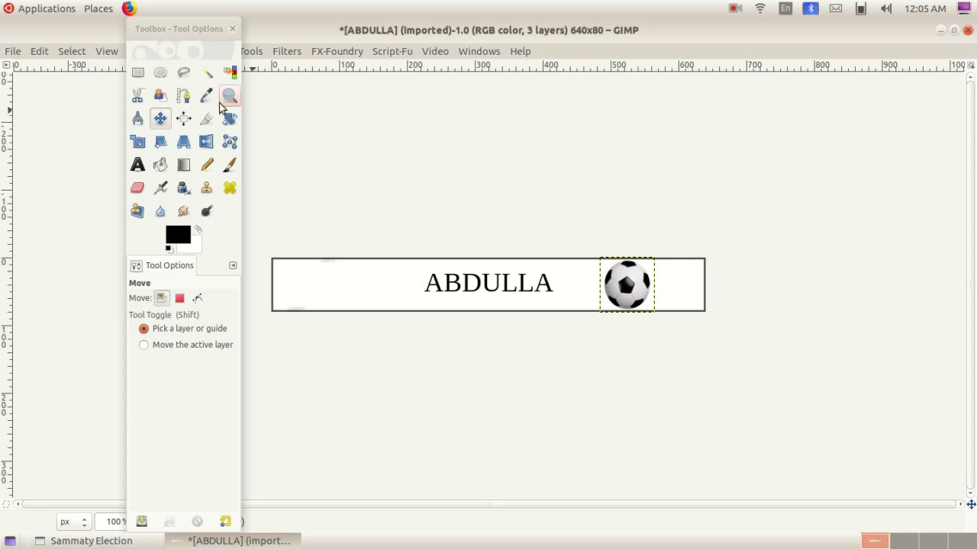
Overwrite ABDULLA.png with the football nameplate, discard the image without saving, and quit GIMP
left_click(12, 54)
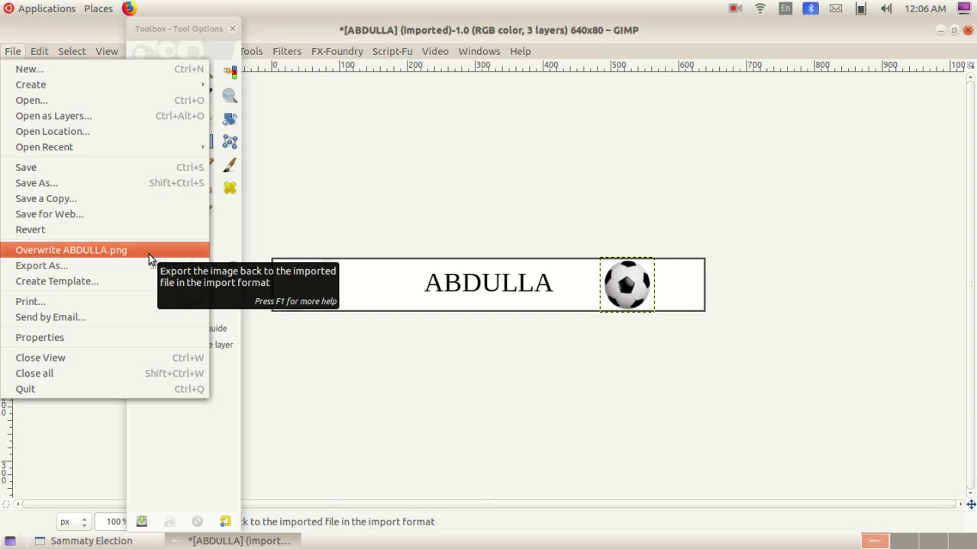
left_click(149, 254)
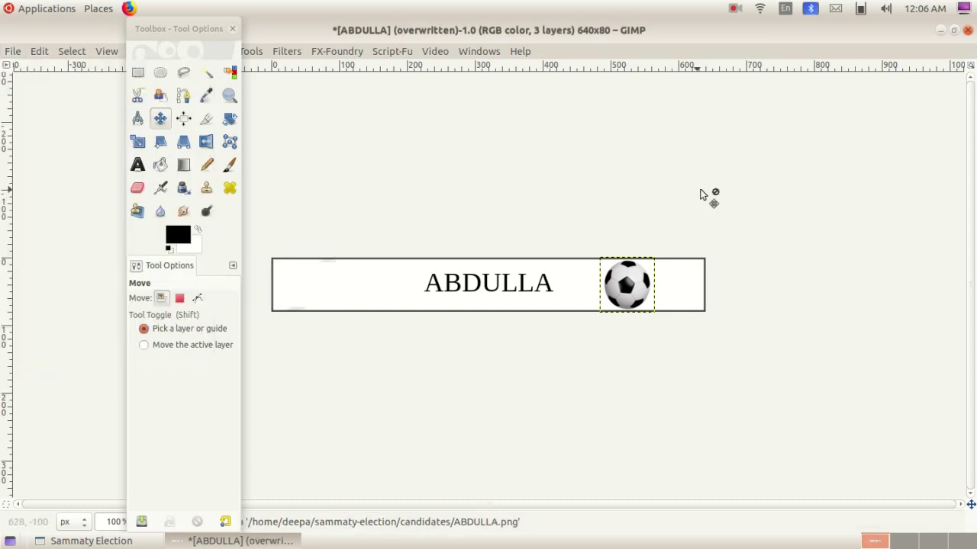
left_click(967, 31)
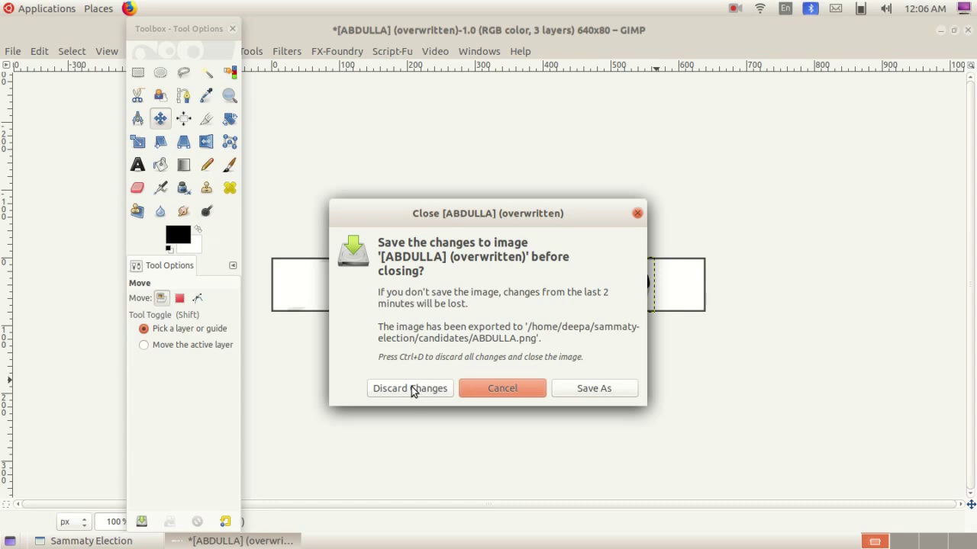
left_click(410, 389)
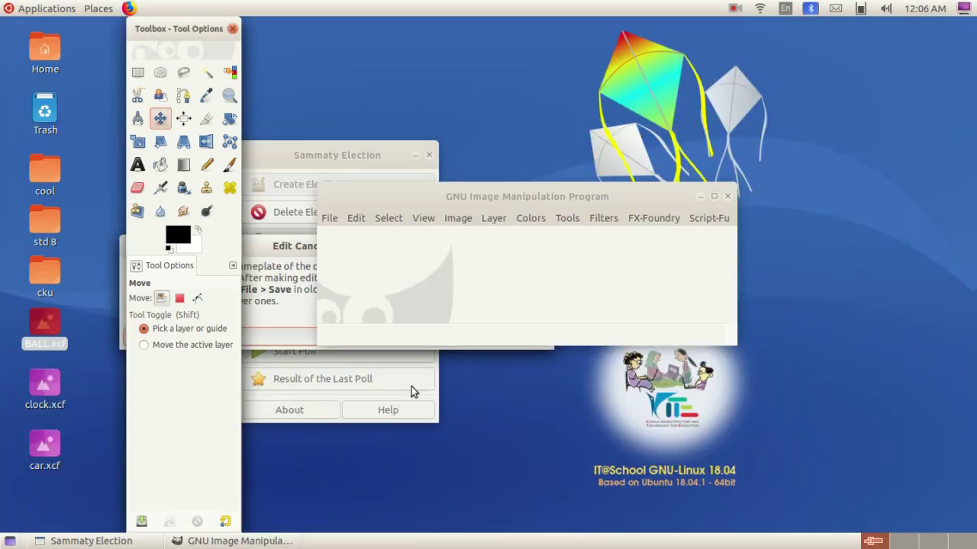
left_click(728, 199)
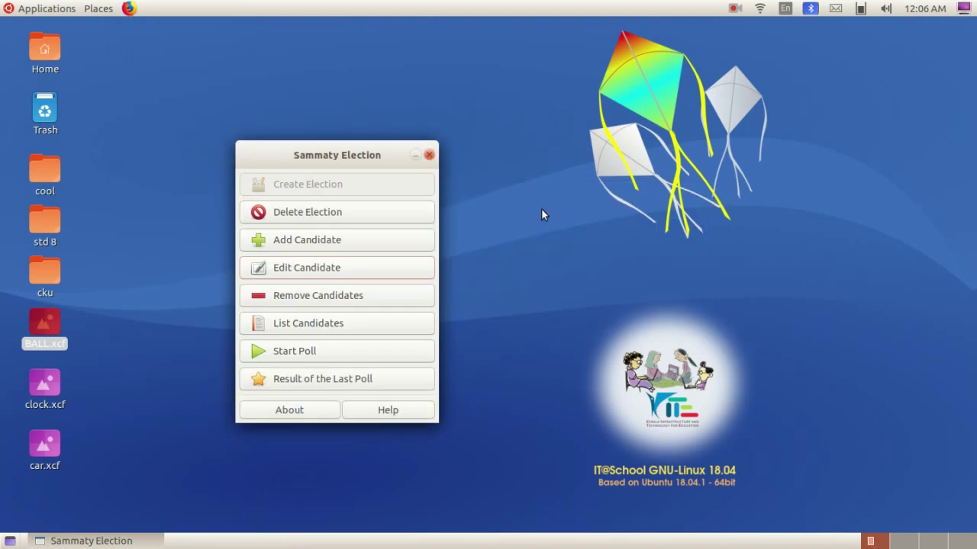
left_click_drag(343, 153, 333, 102)
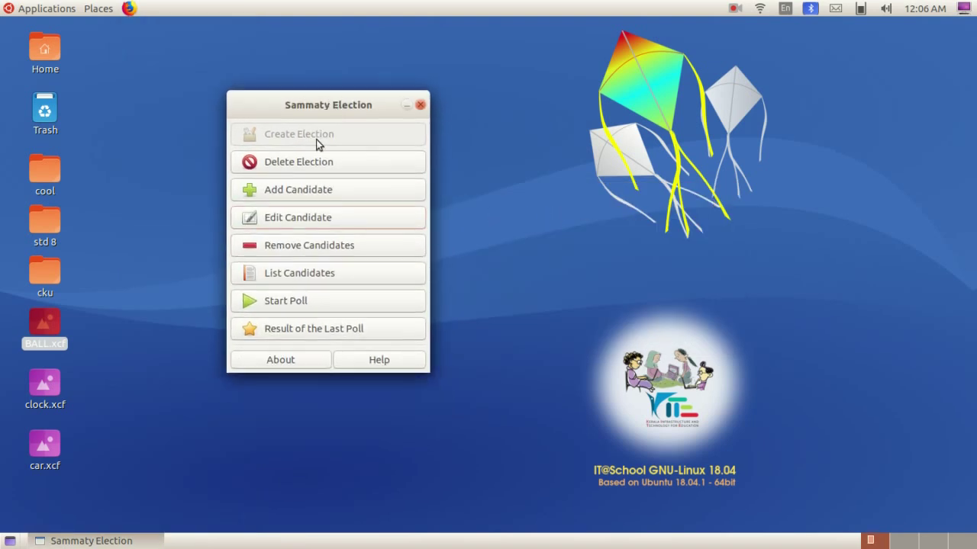